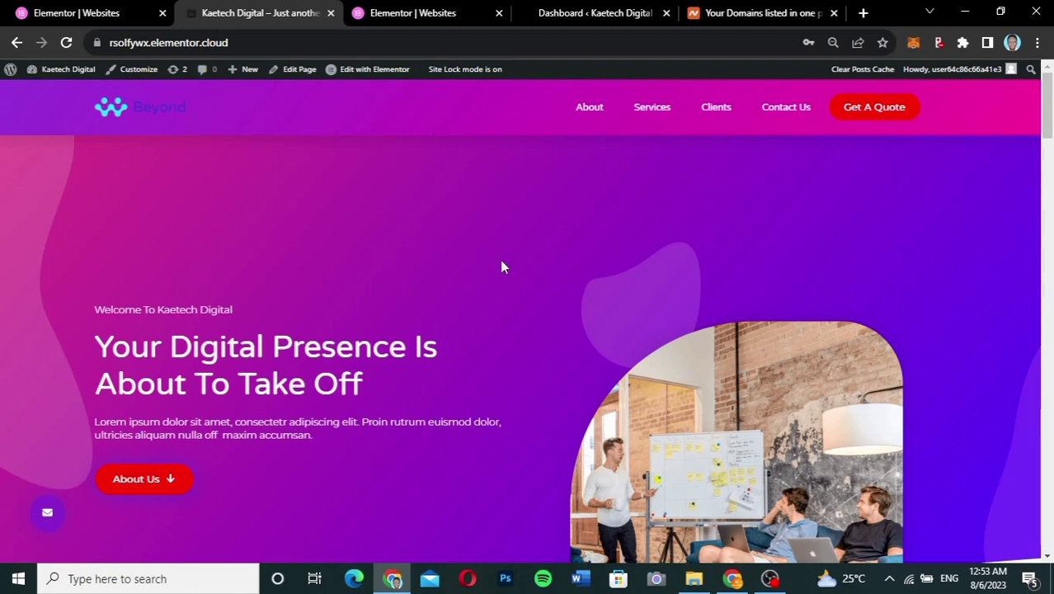
- Select the site's complete https web address in the browser address bar
{"action": "left_click", "coordinate": [254, 46]}
{"action": "left_click_drag", "start_coordinate": [255, 48], "coordinate": [96, 46]}
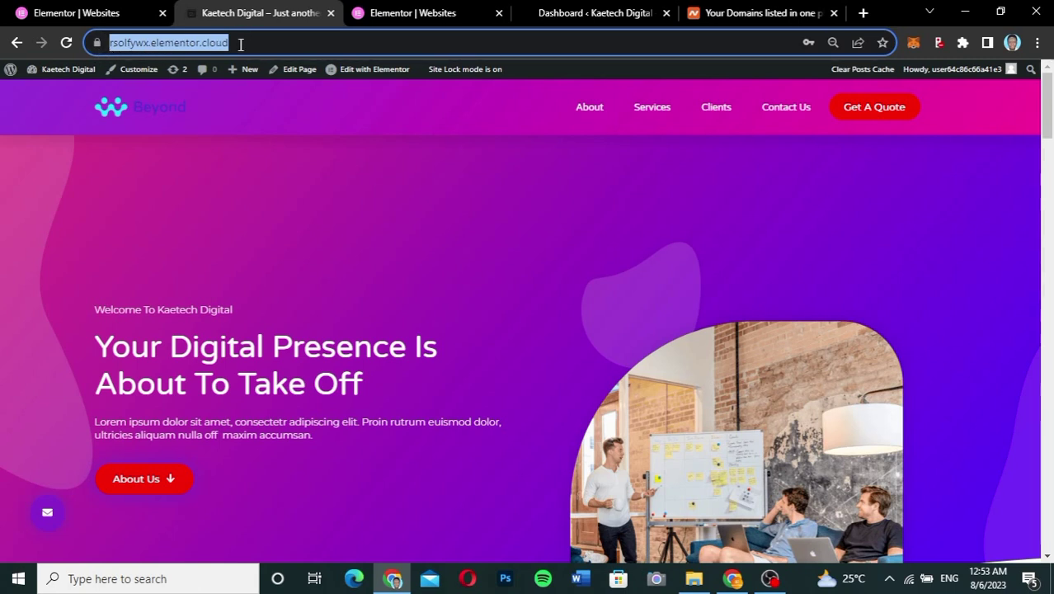
{"action": "left_click", "coordinate": [241, 44]}
{"action": "left_click_drag", "start_coordinate": [281, 42], "coordinate": [113, 50]}
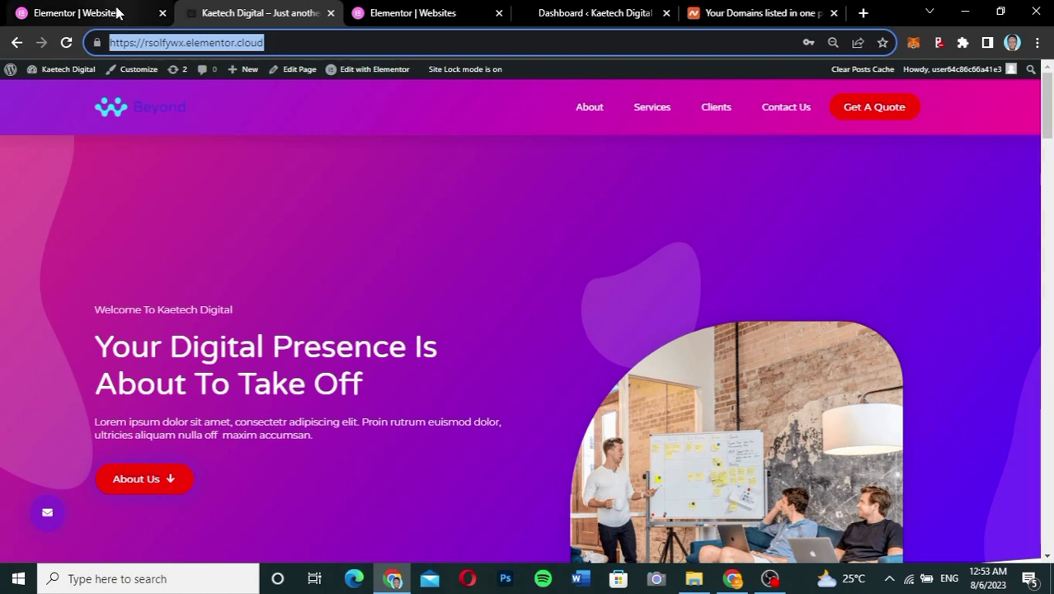
- Open the Kaetech Digital management page from the Elementor Websites dashboard
{"action": "left_click", "coordinate": [122, 14]}
{"action": "mouse_move", "coordinate": [430, 384]}
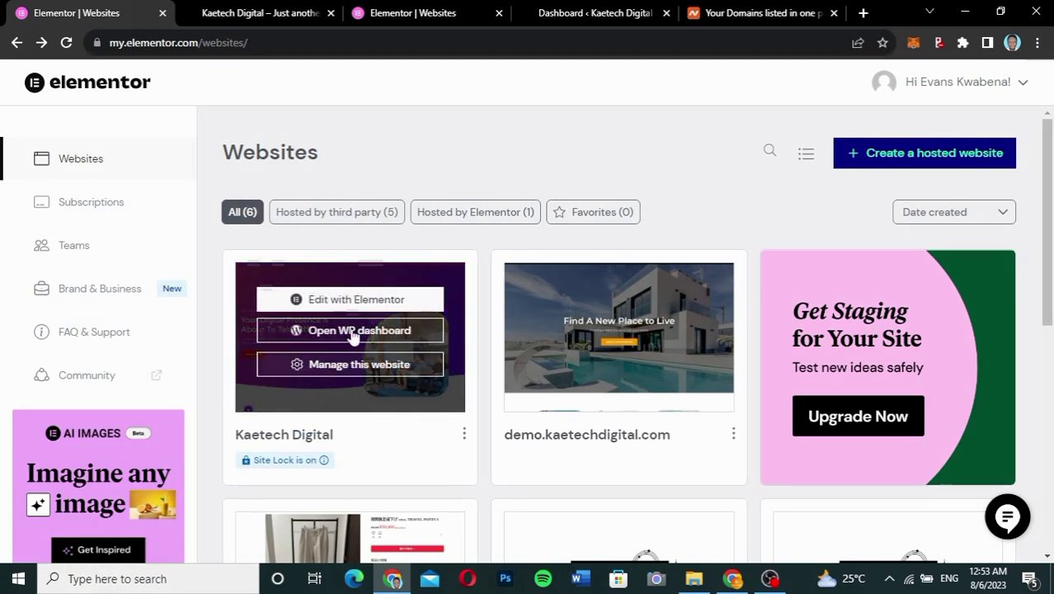
{"action": "left_click", "coordinate": [353, 372]}
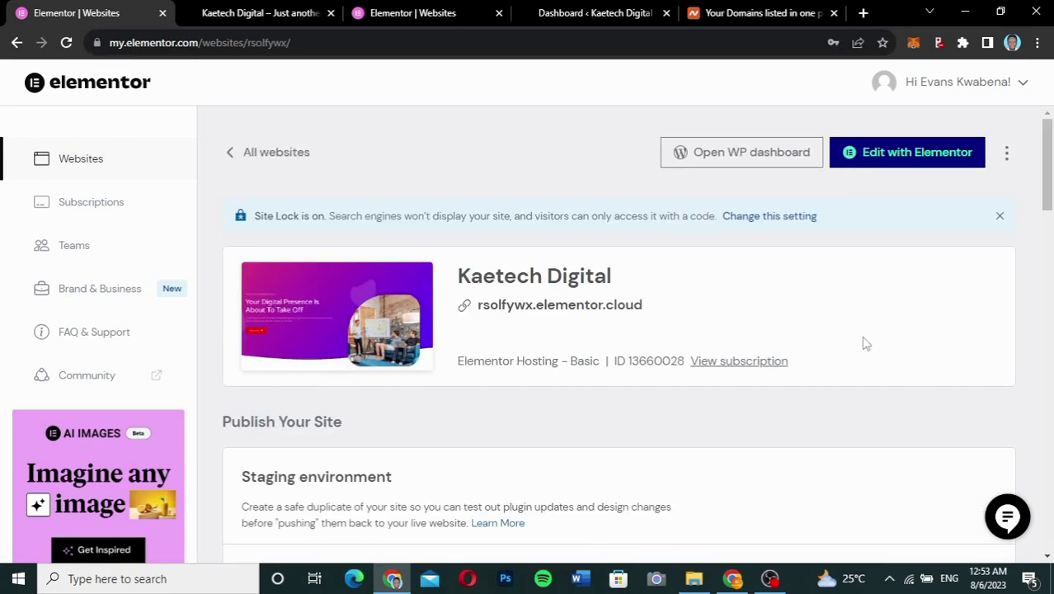
{"action": "scroll", "coordinate": [864, 342], "scroll_direction": "down", "scroll_amount": 5}
{"action": "scroll", "coordinate": [864, 342], "scroll_direction": "down", "scroll_amount": 3}
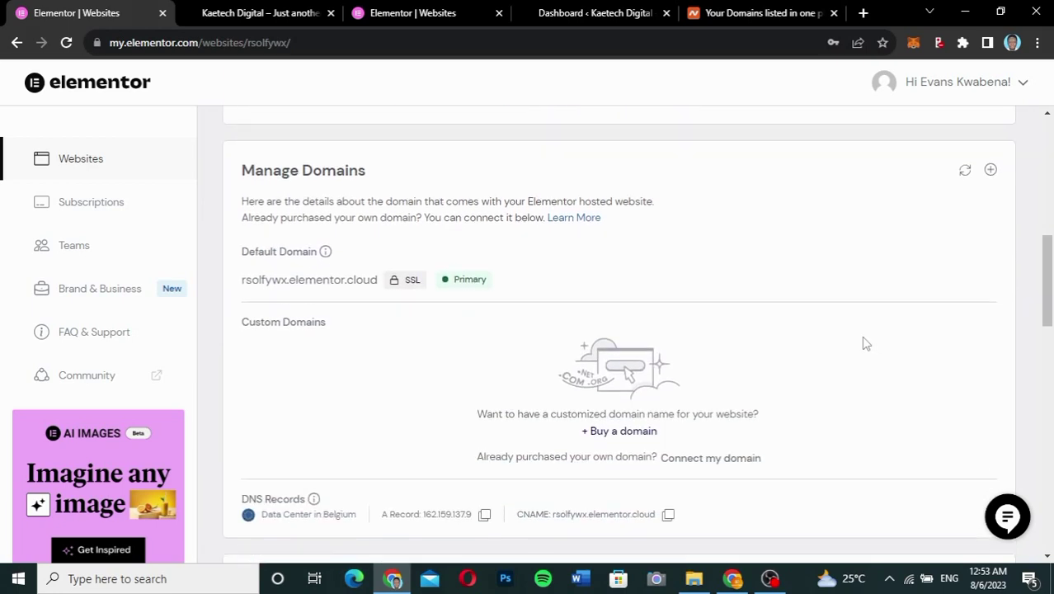
{"action": "left_click_drag", "start_coordinate": [242, 170], "coordinate": [588, 240]}
{"action": "left_click", "coordinate": [373, 173]}
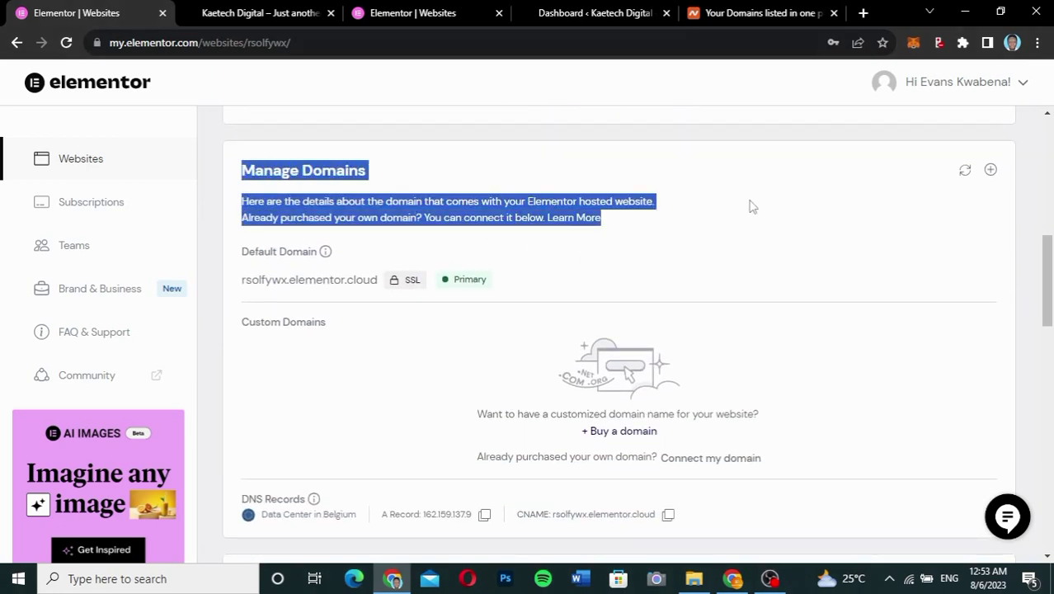
{"action": "scroll", "coordinate": [812, 285], "scroll_direction": "down", "scroll_amount": 1}
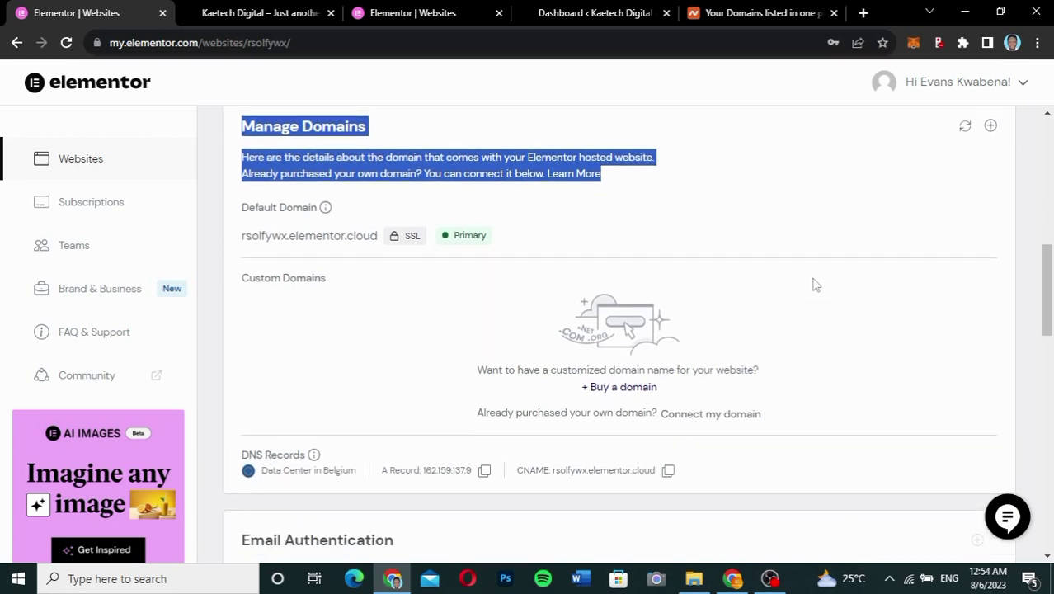
{"action": "left_click", "coordinate": [385, 137]}
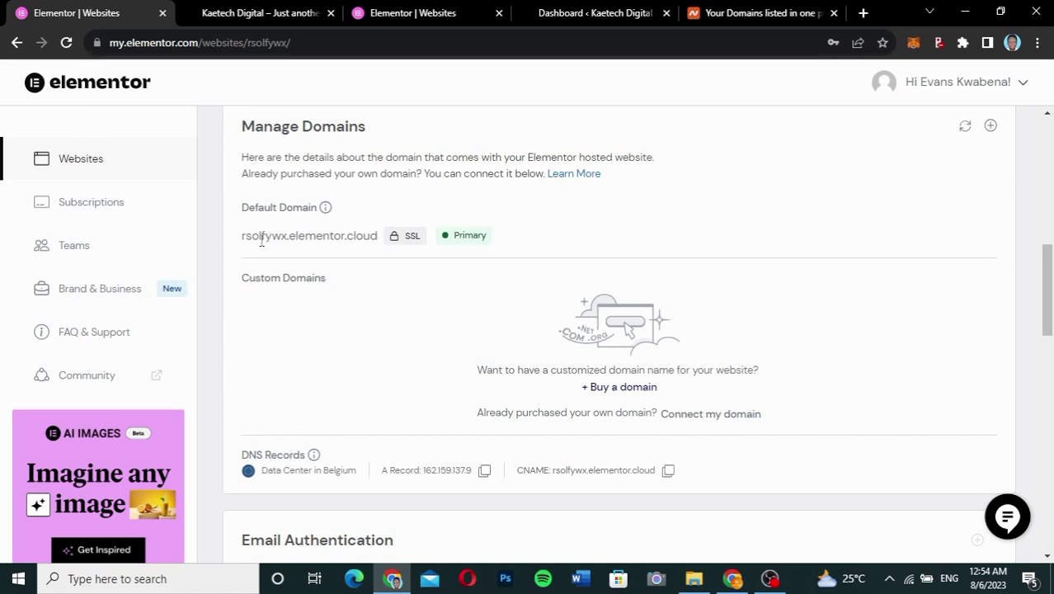
{"action": "left_click_drag", "start_coordinate": [240, 240], "coordinate": [378, 239]}
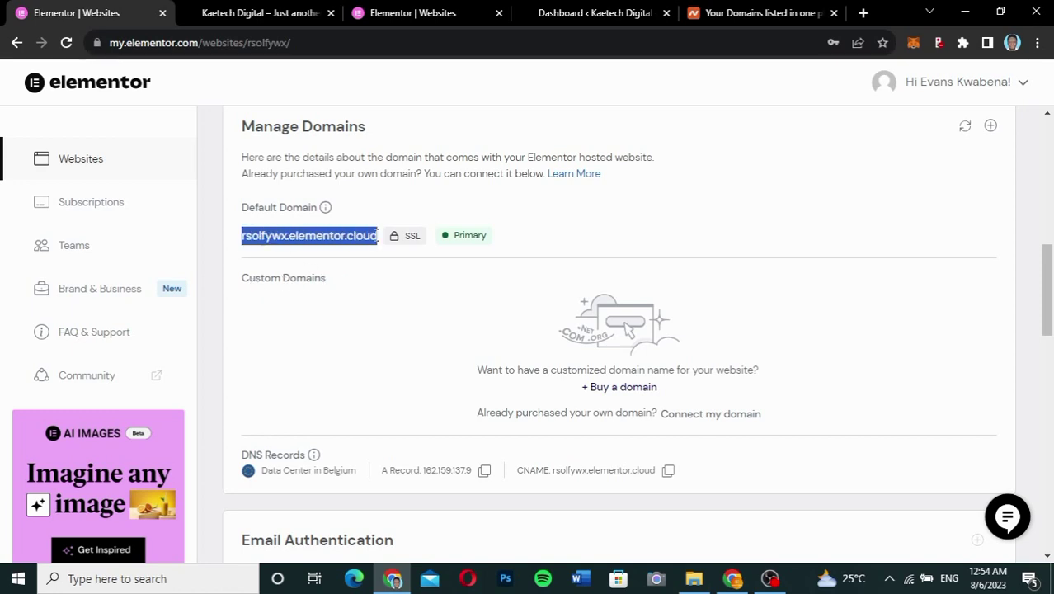
{"action": "left_click", "coordinate": [379, 240]}
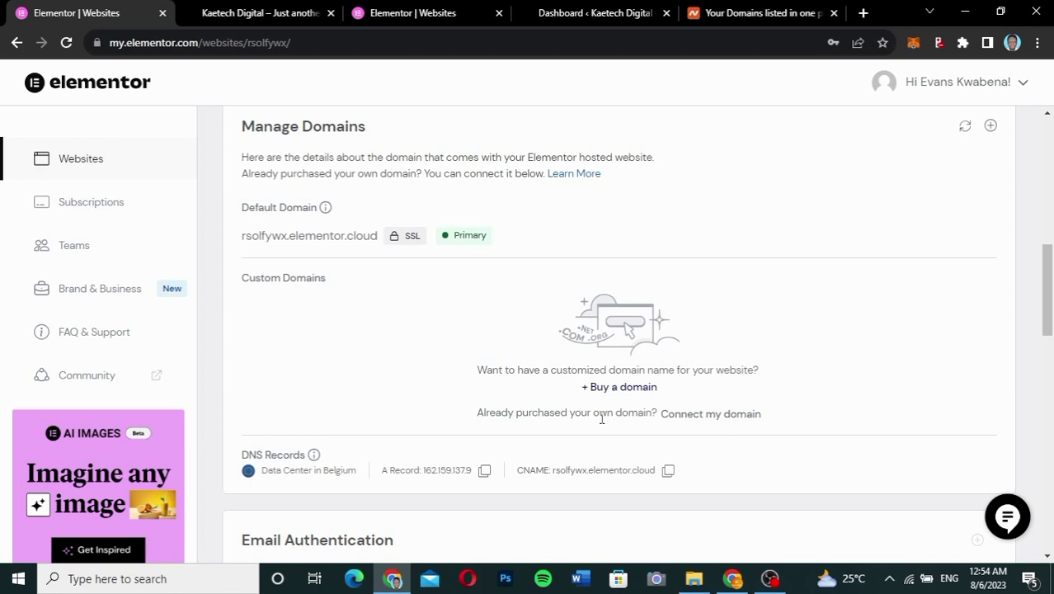
- Enter buzuuzu.com as the primary domain, keep www included, and begin the connection guide
{"action": "left_click", "coordinate": [715, 414]}
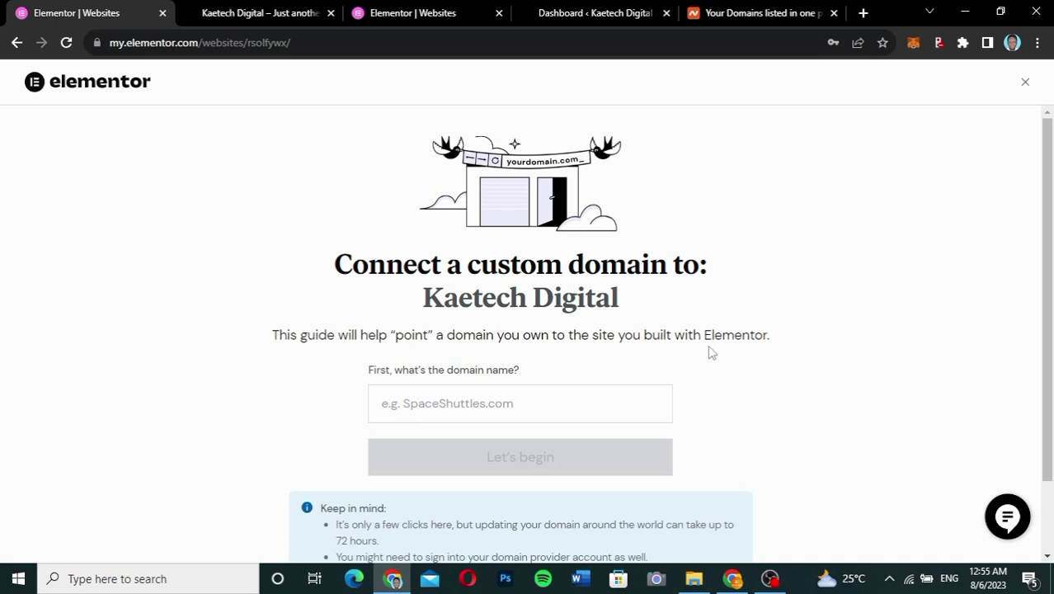
{"action": "left_click", "coordinate": [464, 409]}
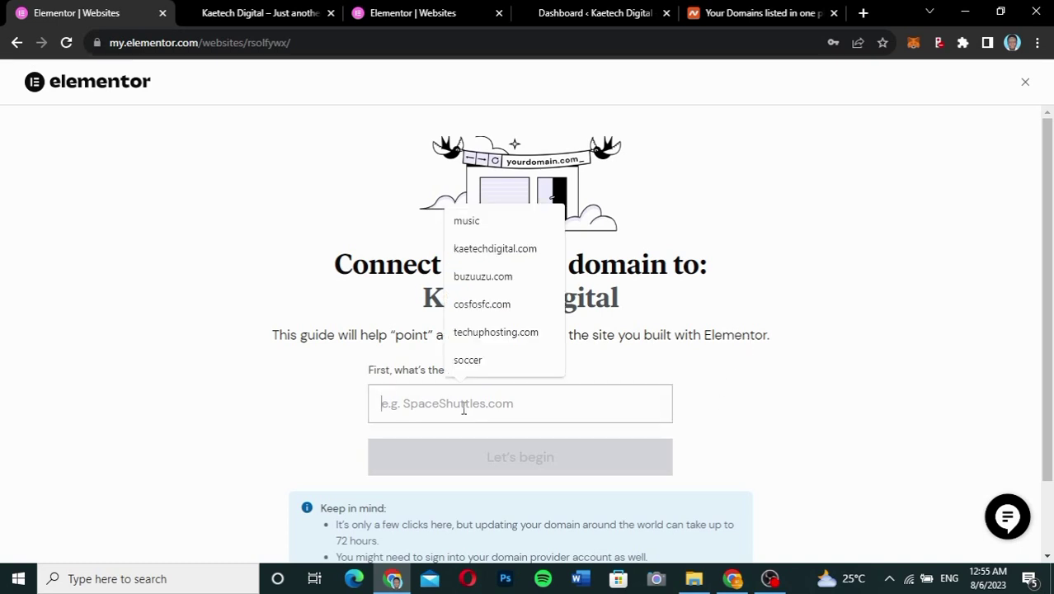
{"action": "left_click", "coordinate": [506, 274]}
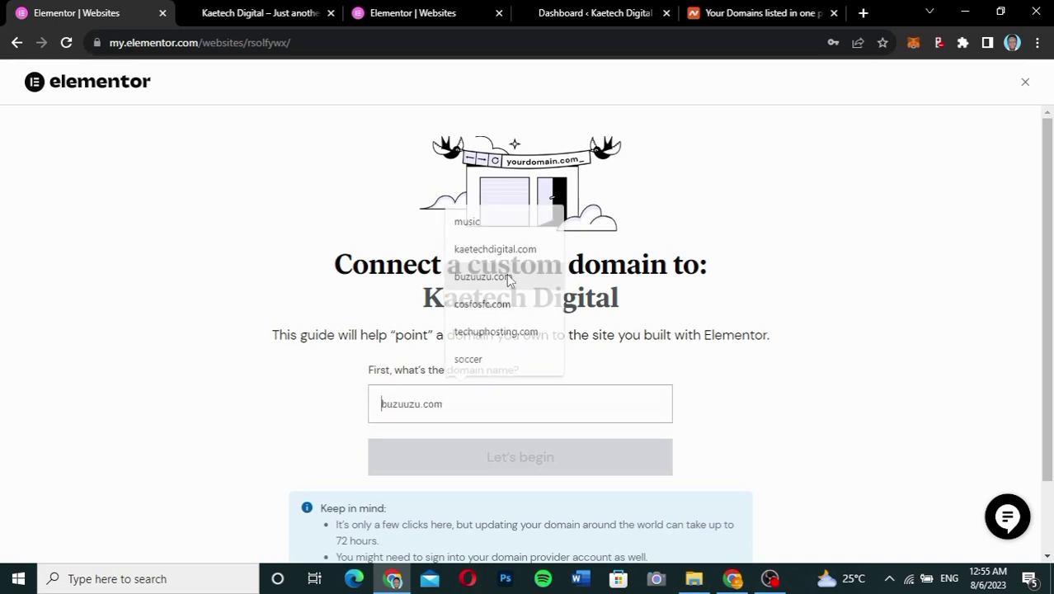
{"action": "left_click", "coordinate": [739, 428]}
{"action": "scroll", "coordinate": [739, 430], "scroll_direction": "down", "scroll_amount": 2}
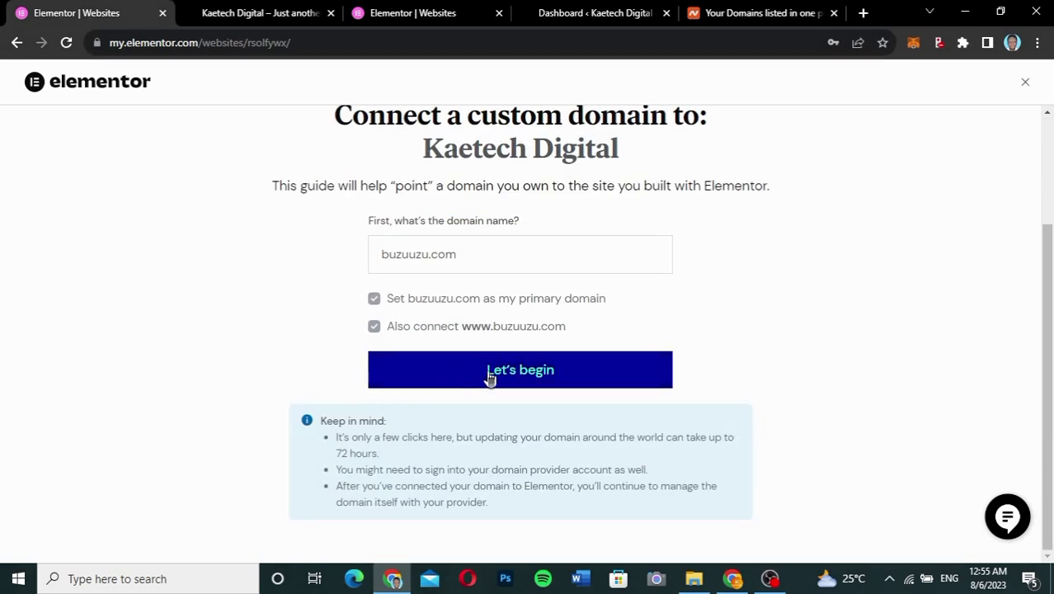
{"action": "left_click", "coordinate": [532, 378]}
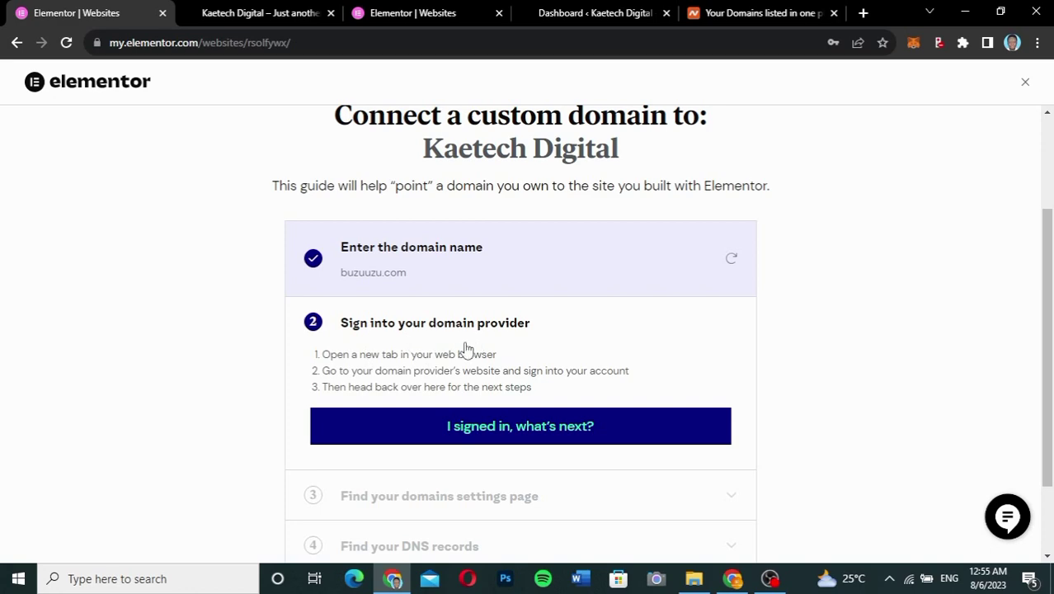
- Check that buzuuzu.com is listed in the Namecheap account, then return to the Kaetech Digital tab
{"action": "left_click", "coordinate": [719, 14]}
{"action": "scroll", "coordinate": [412, 334], "scroll_direction": "down", "scroll_amount": 5}
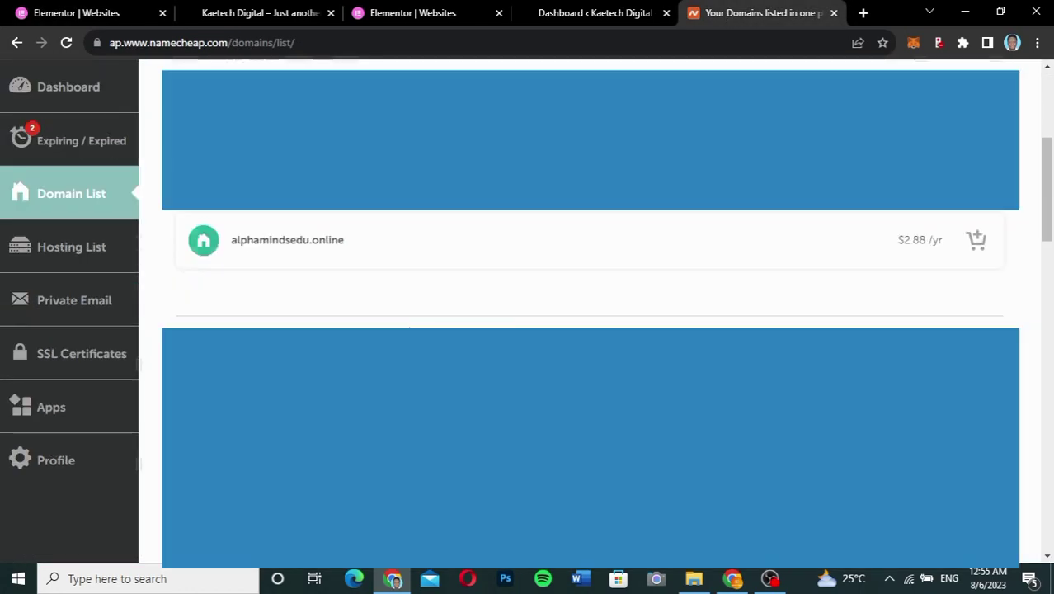
{"action": "scroll", "coordinate": [411, 334], "scroll_direction": "down", "scroll_amount": 2}
{"action": "scroll", "coordinate": [306, 259], "scroll_direction": "up", "scroll_amount": 1}
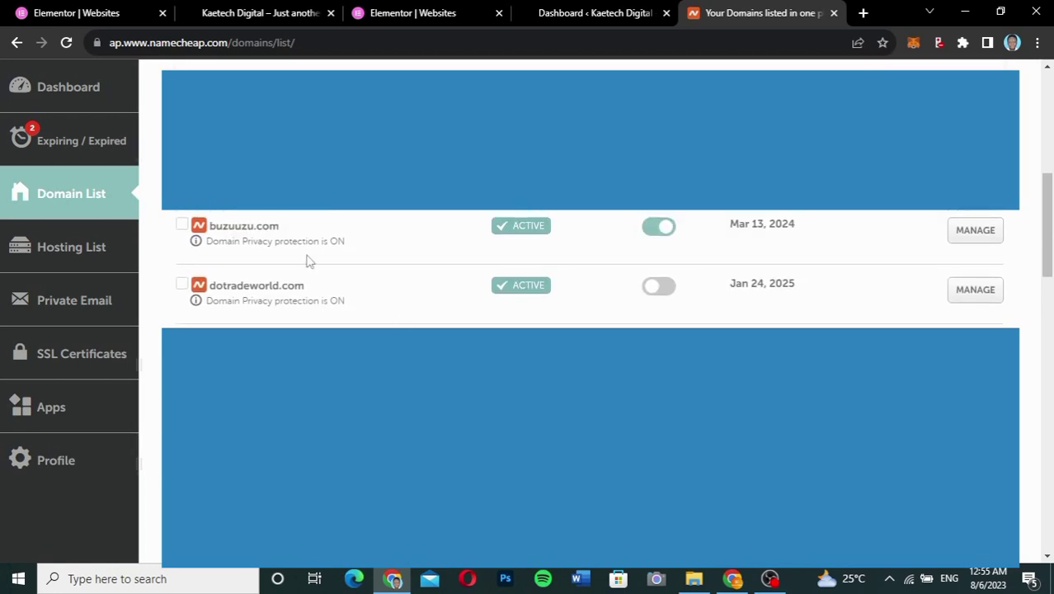
{"action": "left_click", "coordinate": [99, 89]}
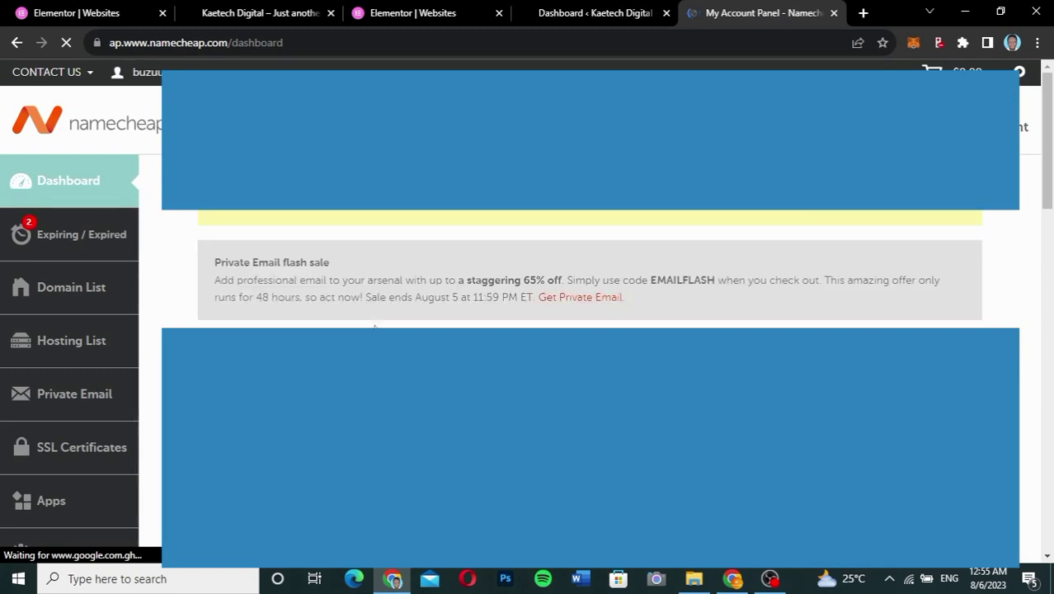
{"action": "scroll", "coordinate": [375, 327], "scroll_direction": "down", "scroll_amount": 5}
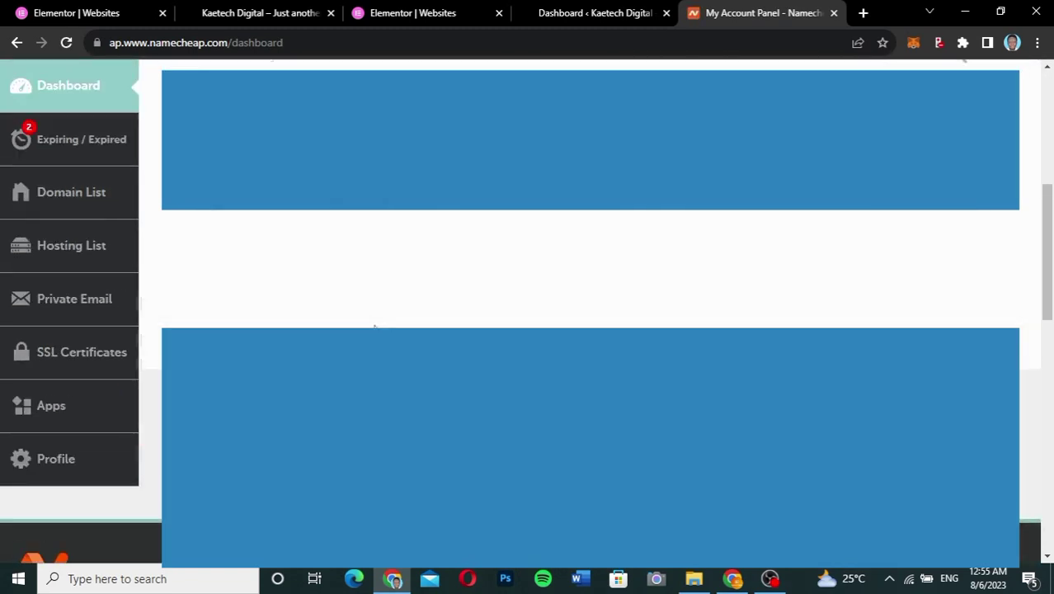
{"action": "scroll", "coordinate": [375, 327], "scroll_direction": "down", "scroll_amount": 2}
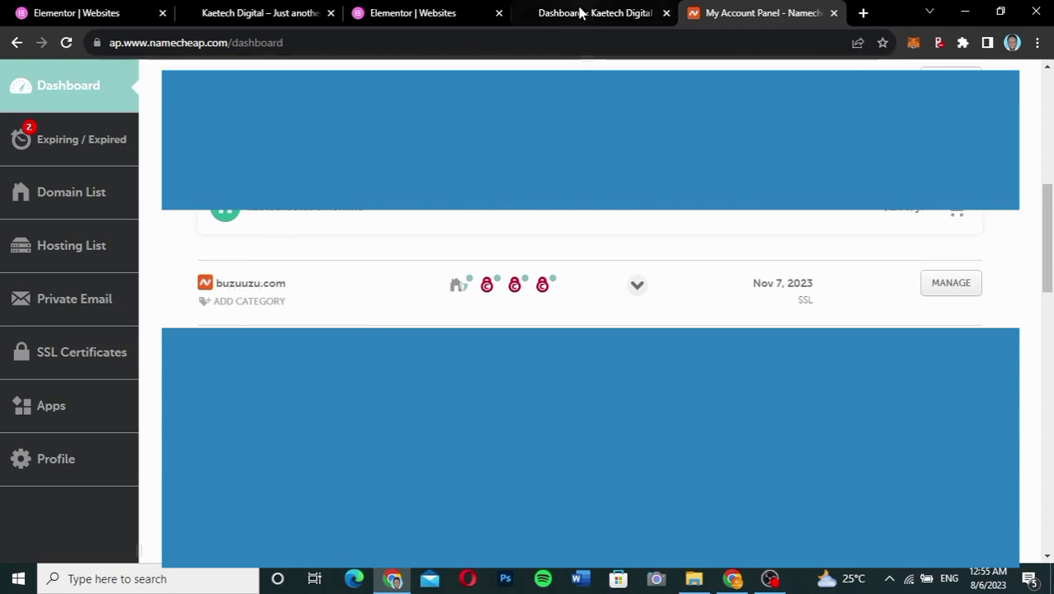
{"action": "left_click", "coordinate": [250, 13]}
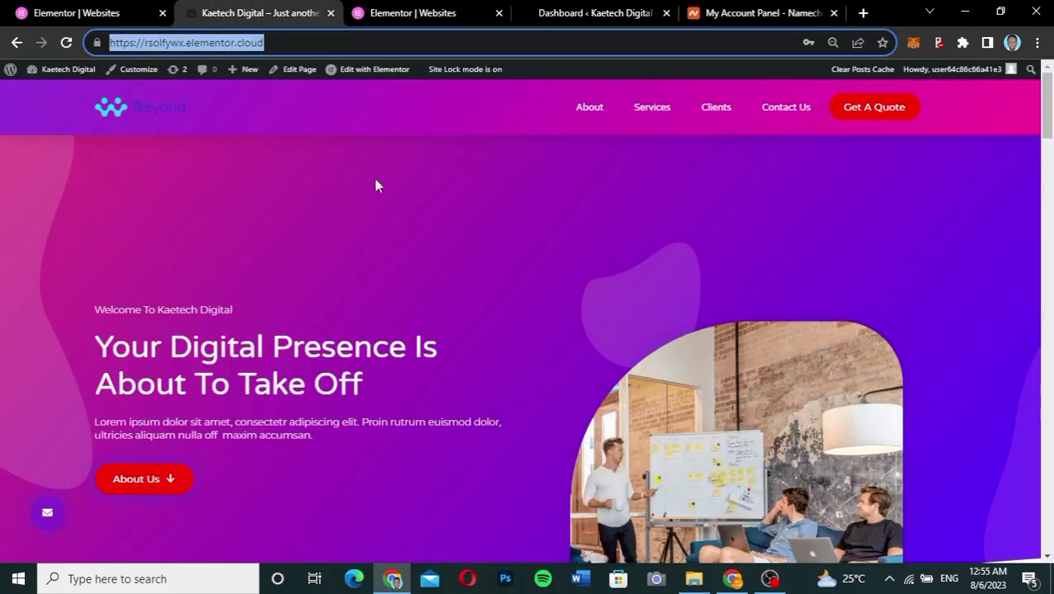
- Confirm provider sign-in in the Elementor guide to advance to step 3
{"action": "left_click", "coordinate": [70, 16]}
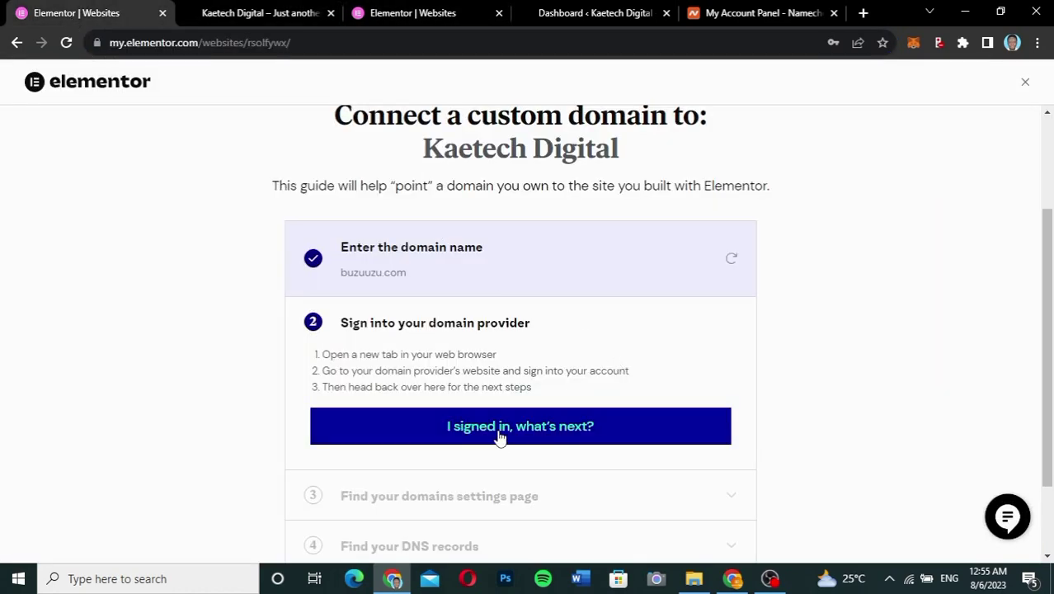
{"action": "left_click", "coordinate": [543, 434]}
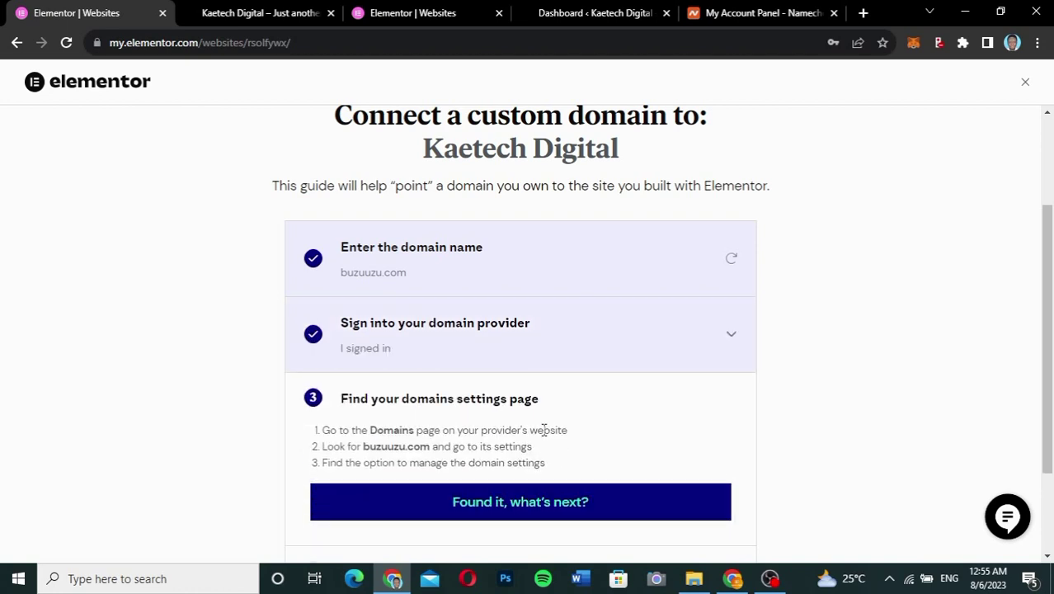
{"action": "scroll", "coordinate": [543, 430], "scroll_direction": "down", "scroll_amount": 2}
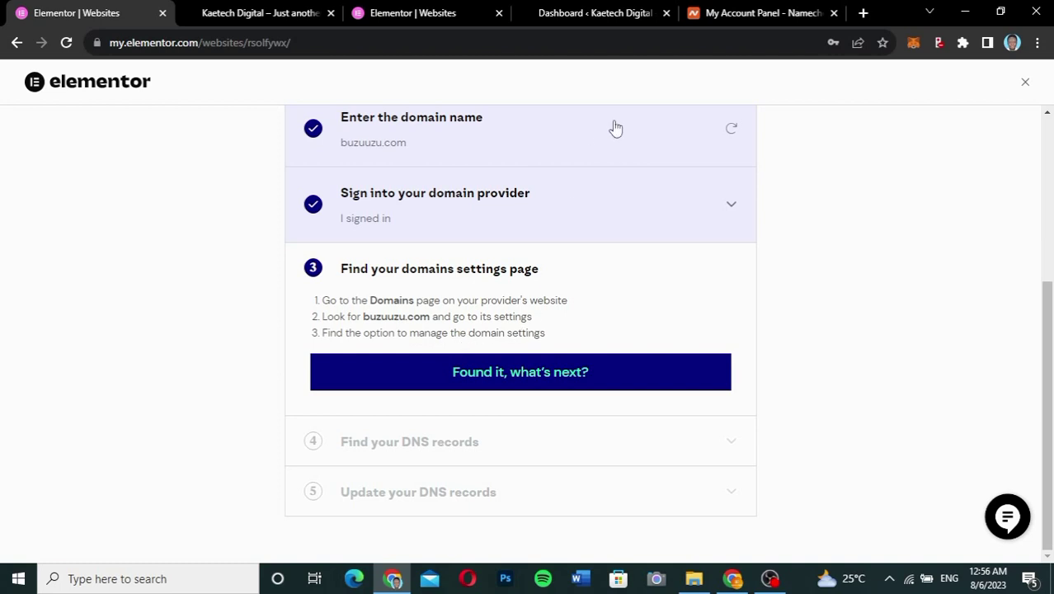
{"action": "left_click", "coordinate": [709, 13]}
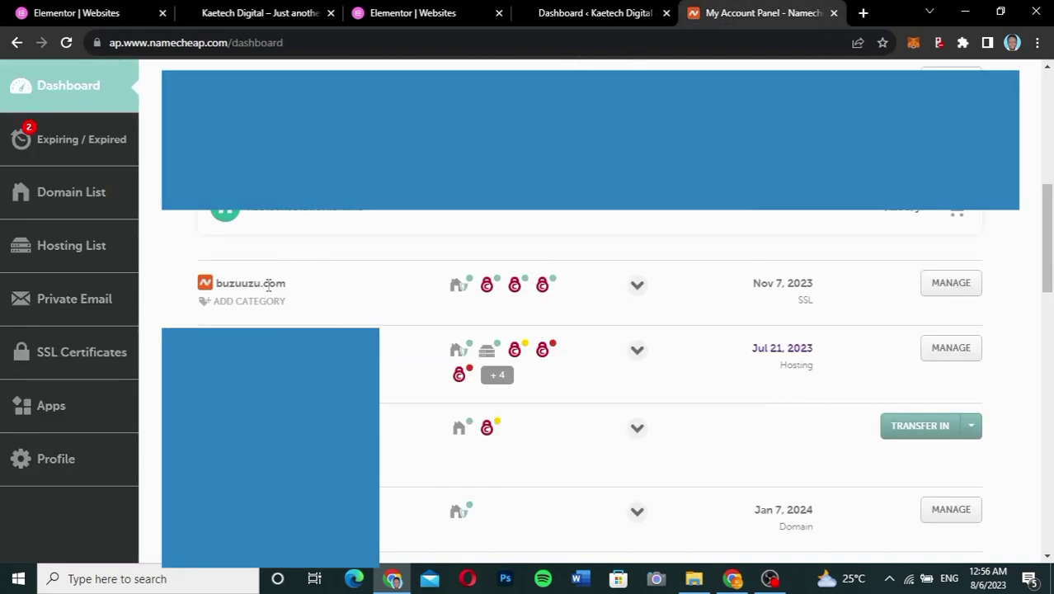
- Open buzuuzu.com's Manage page in Namecheap and review its Domain settings
{"action": "mouse_move", "coordinate": [457, 287]}
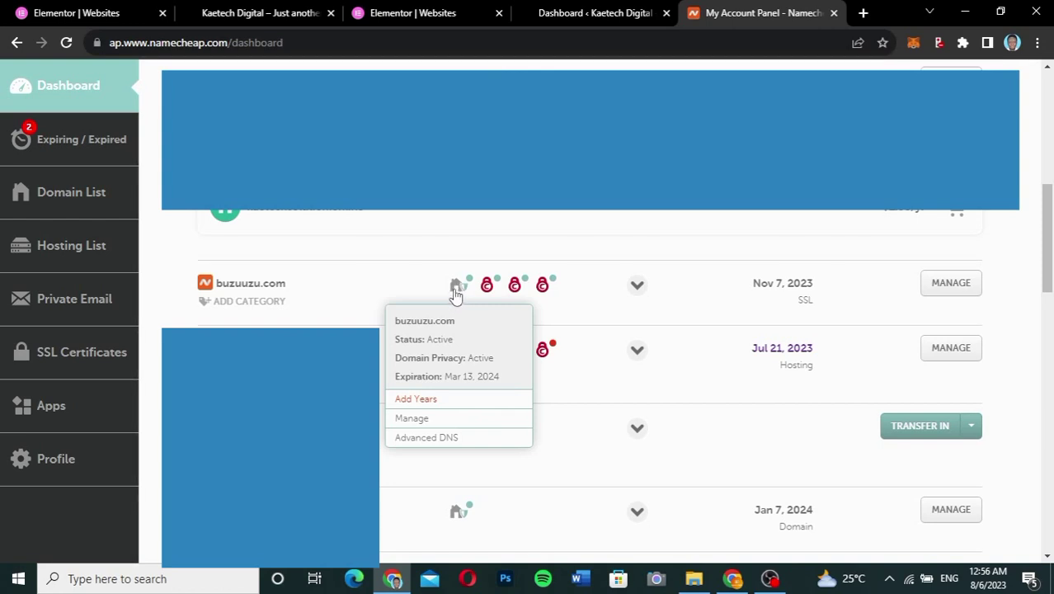
{"action": "left_click", "coordinate": [411, 422]}
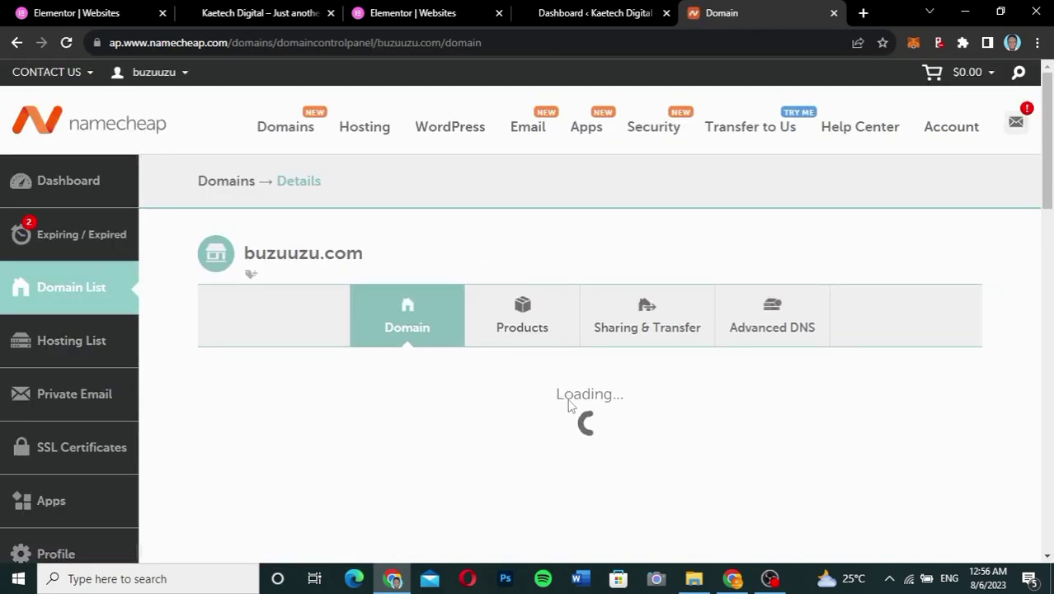
{"action": "scroll", "coordinate": [720, 427], "scroll_direction": "down", "scroll_amount": 1}
{"action": "scroll", "coordinate": [720, 427], "scroll_direction": "down", "scroll_amount": 1}
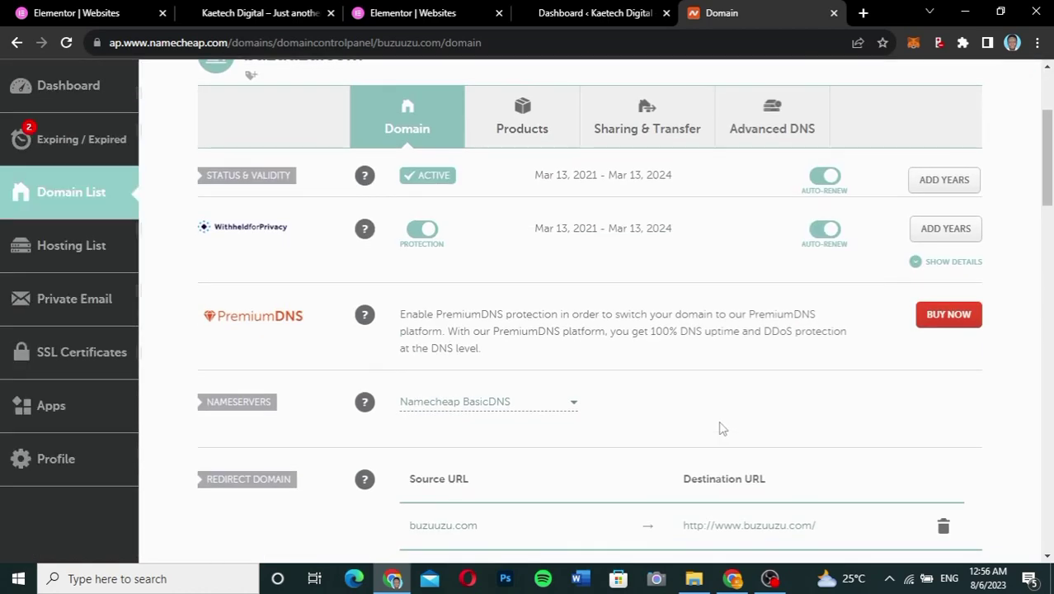
{"action": "scroll", "coordinate": [720, 426], "scroll_direction": "up", "scroll_amount": 1}
{"action": "scroll", "coordinate": [720, 426], "scroll_direction": "down", "scroll_amount": 1}
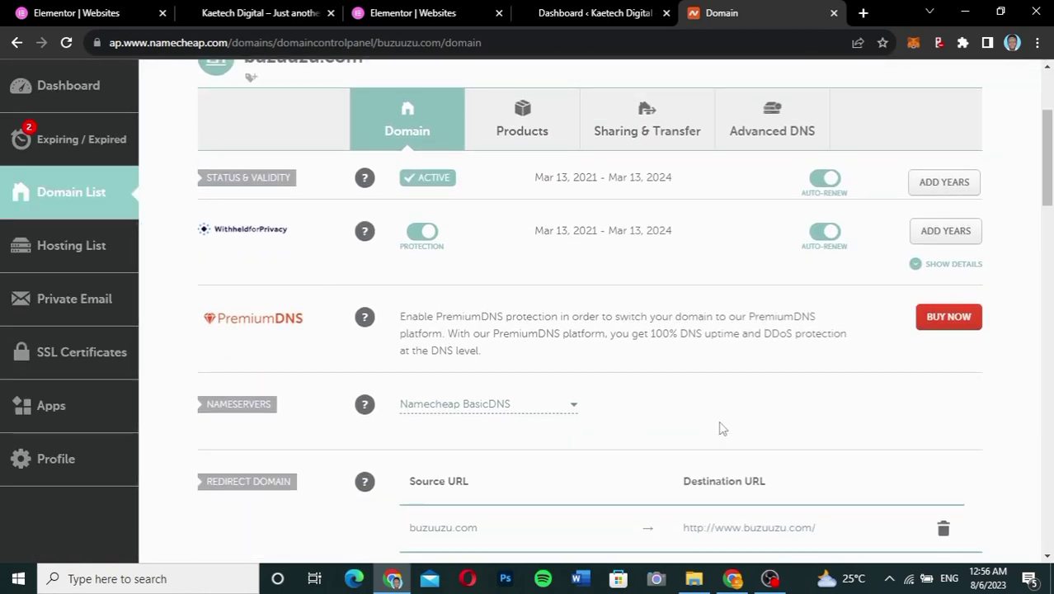
{"action": "scroll", "coordinate": [720, 426], "scroll_direction": "up", "scroll_amount": 1}
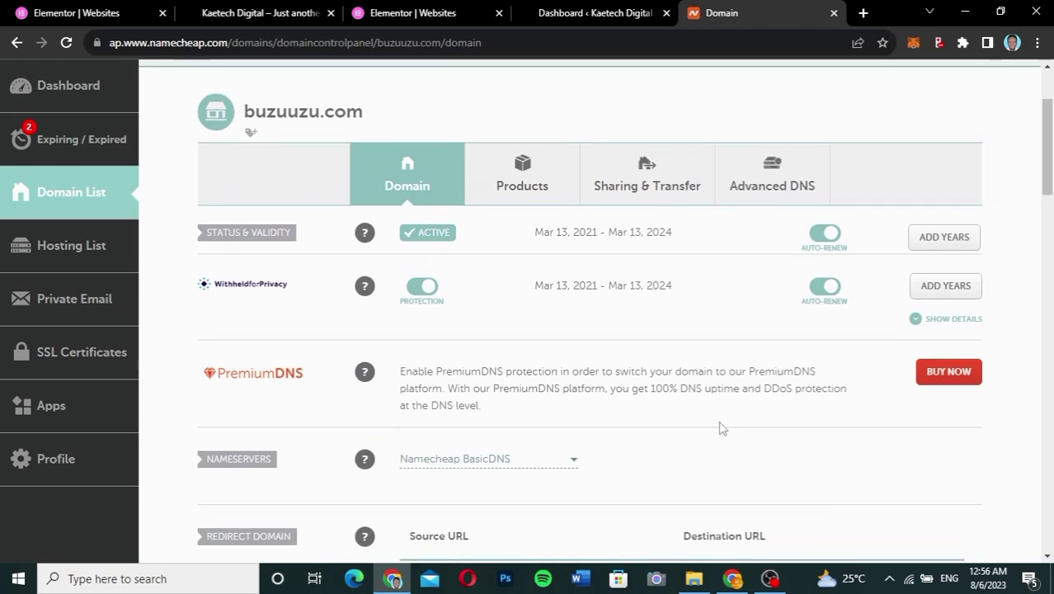
{"action": "scroll", "coordinate": [720, 426], "scroll_direction": "down", "scroll_amount": 2}
{"action": "scroll", "coordinate": [719, 426], "scroll_direction": "up", "scroll_amount": 3}
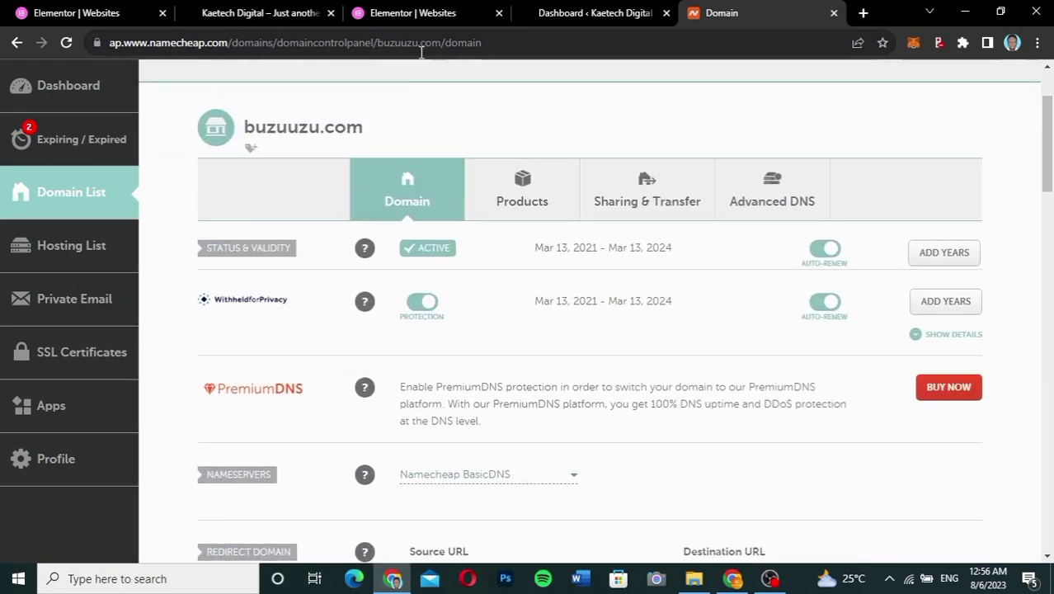
{"action": "left_click", "coordinate": [112, 10]}
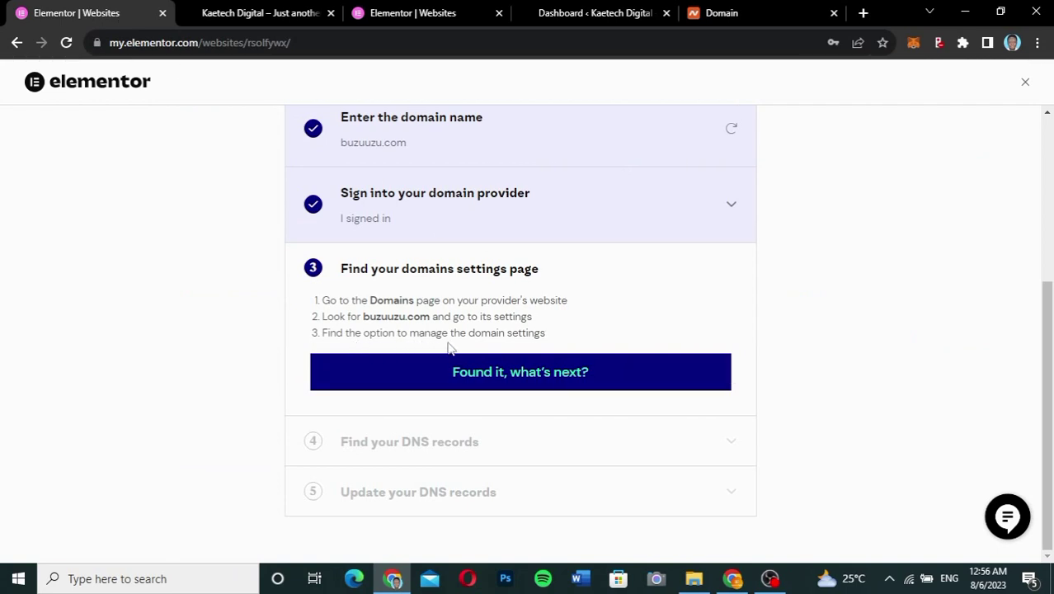
- Mark the domain settings page as found in Elementor, moving the guide to step 4
{"action": "left_click", "coordinate": [522, 379]}
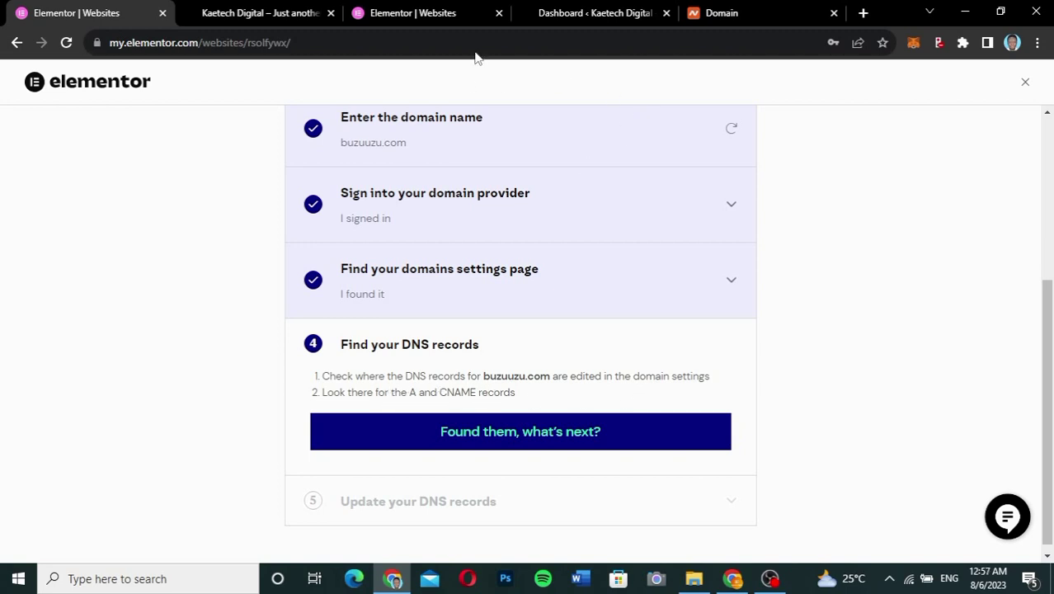
{"action": "left_click", "coordinate": [739, 9]}
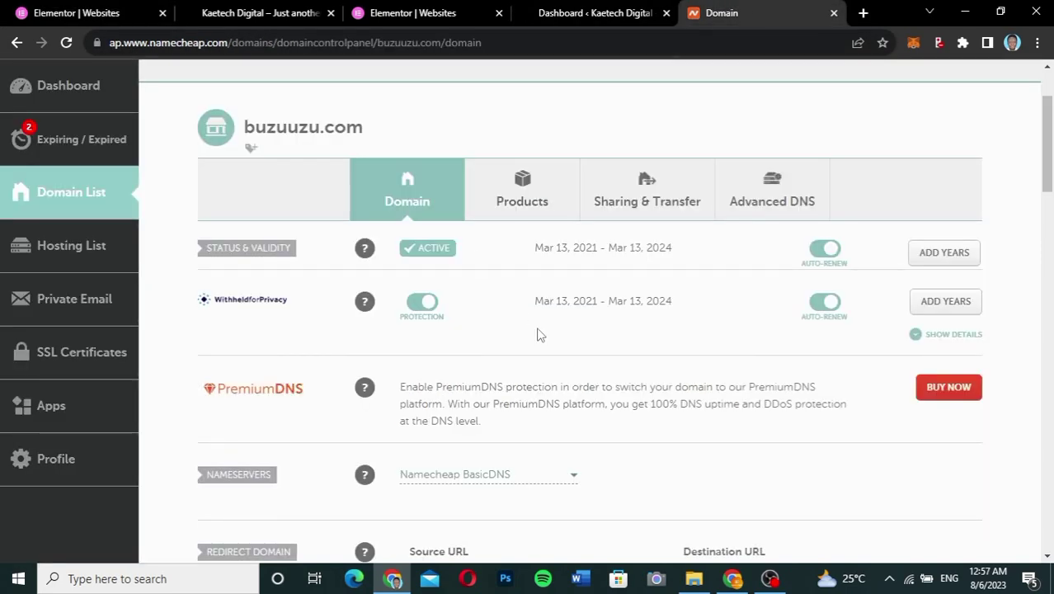
- Show buzuuzu.com's Advanced DNS host records: www CNAME to parkingpage.namecheap.com and URL Redirect
{"action": "left_click", "coordinate": [776, 202]}
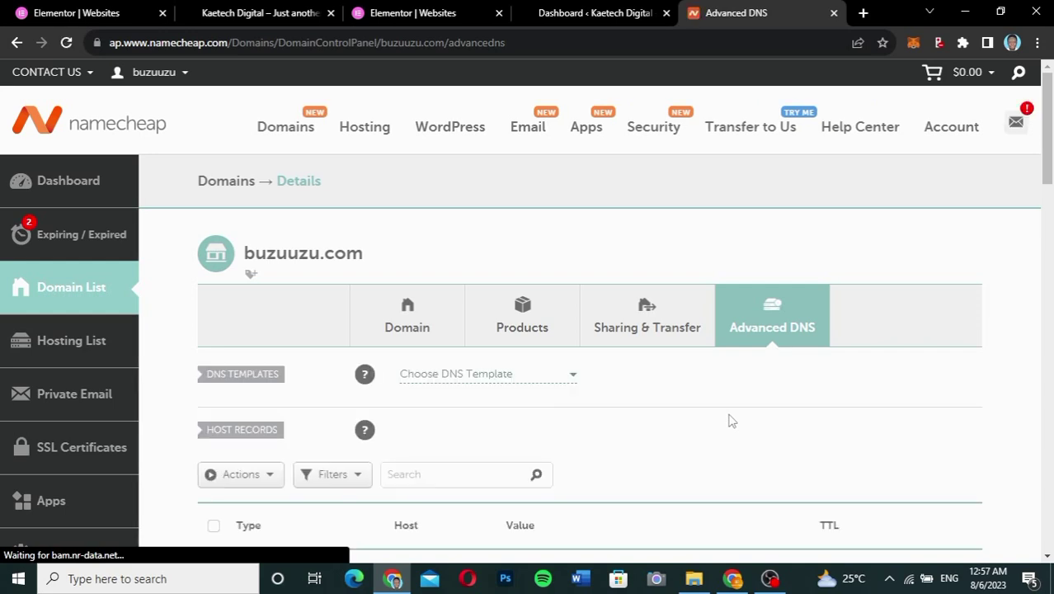
{"action": "scroll", "coordinate": [730, 421], "scroll_direction": "down", "scroll_amount": 3}
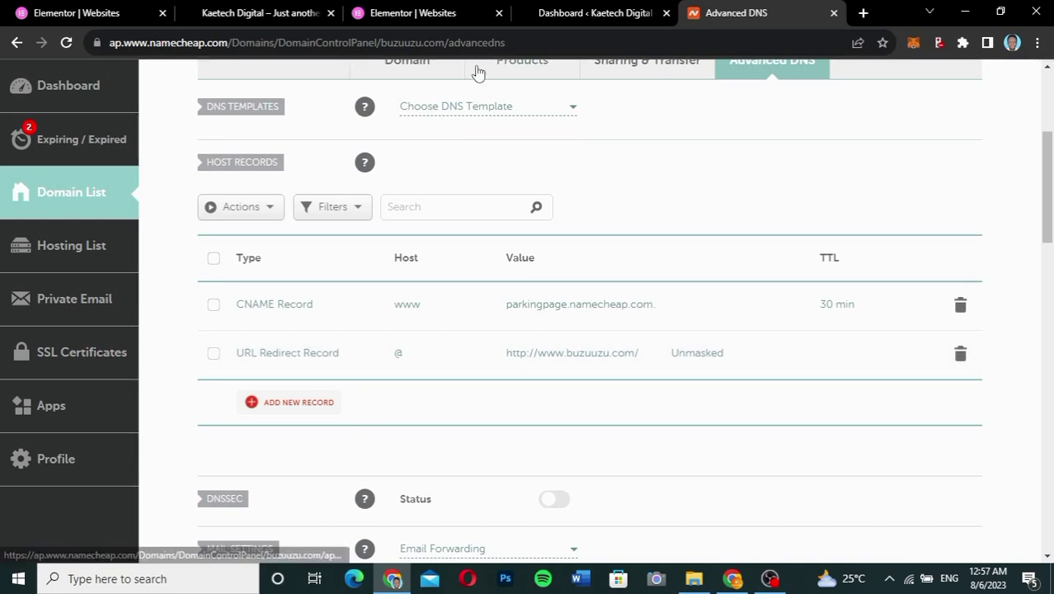
- Mark DNS records found and reveal A record 162.159.137.9 and CNAME www to rsolfywx.elementor.cloud
{"action": "left_click", "coordinate": [77, 11]}
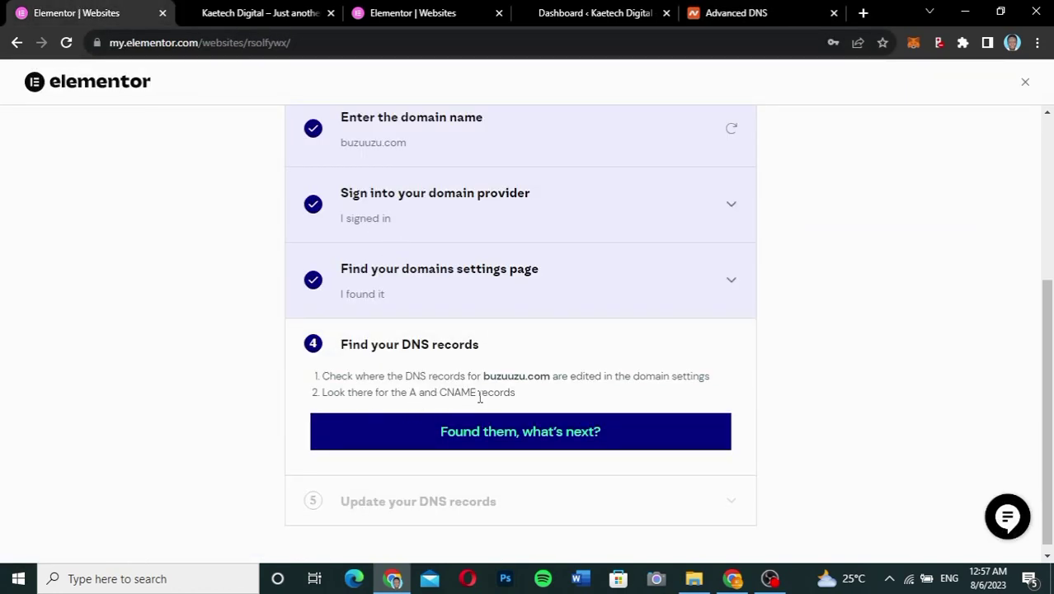
{"action": "left_click", "coordinate": [507, 431]}
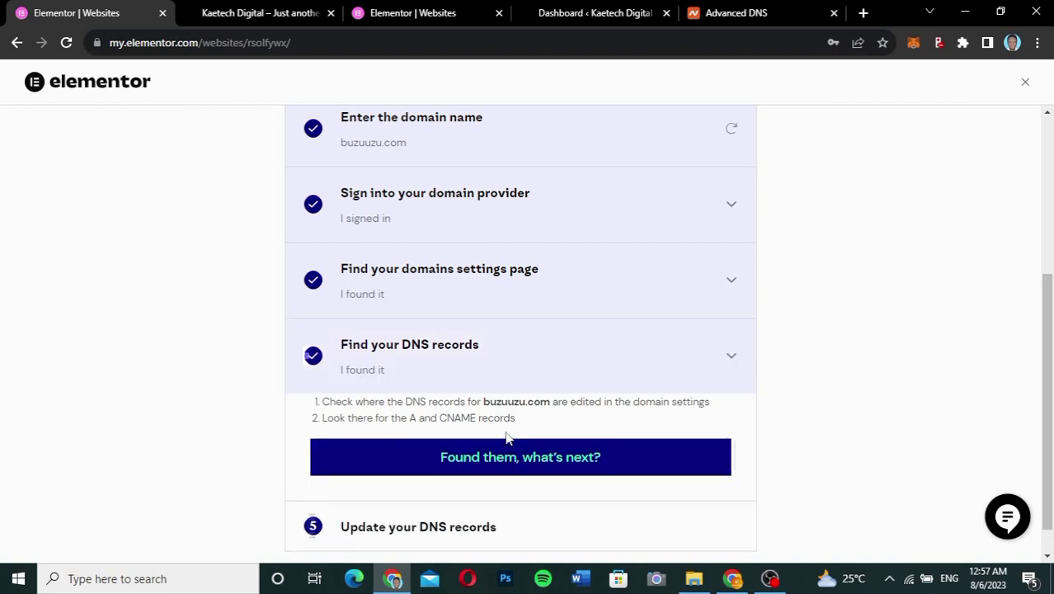
{"action": "scroll", "coordinate": [507, 439], "scroll_direction": "down", "scroll_amount": 3}
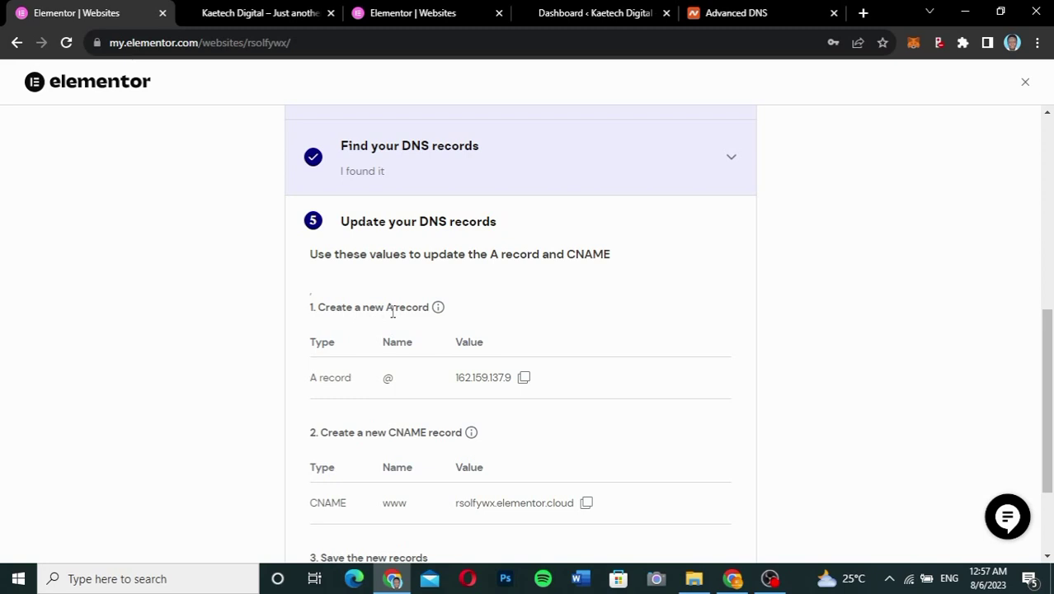
{"action": "mouse_move", "coordinate": [438, 312]}
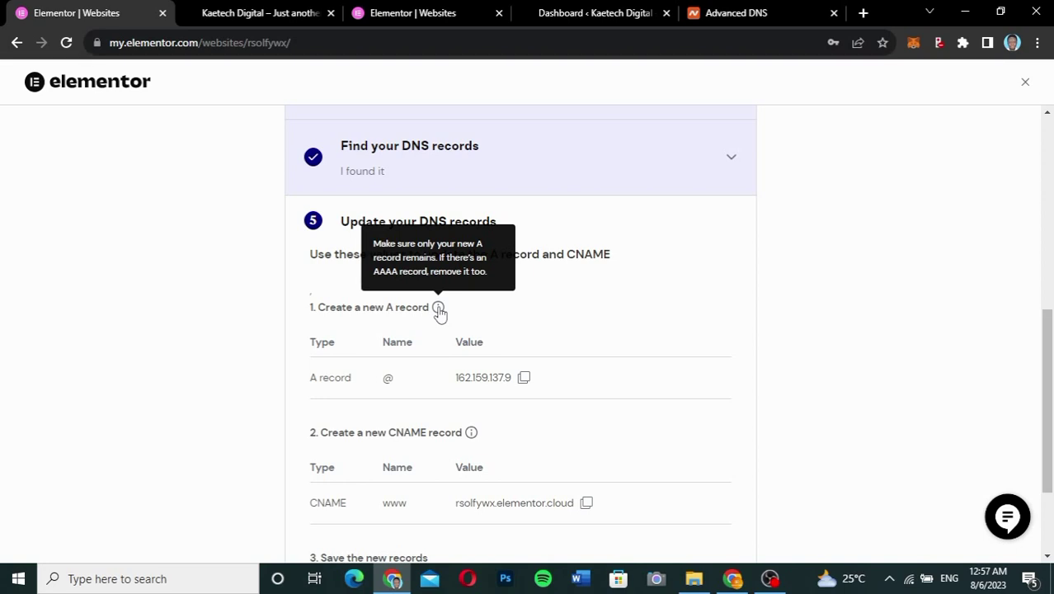
{"action": "scroll", "coordinate": [660, 404], "scroll_direction": "down", "scroll_amount": 2}
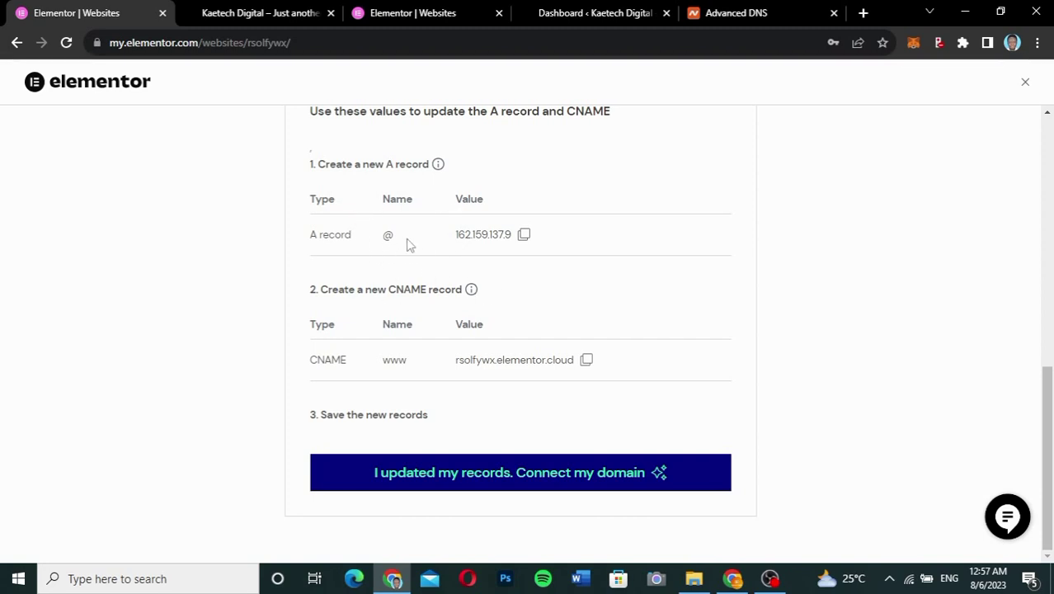
- Delete the parking-page CNAME and URL Redirect host records and add a new record row
{"action": "left_click", "coordinate": [710, 12]}
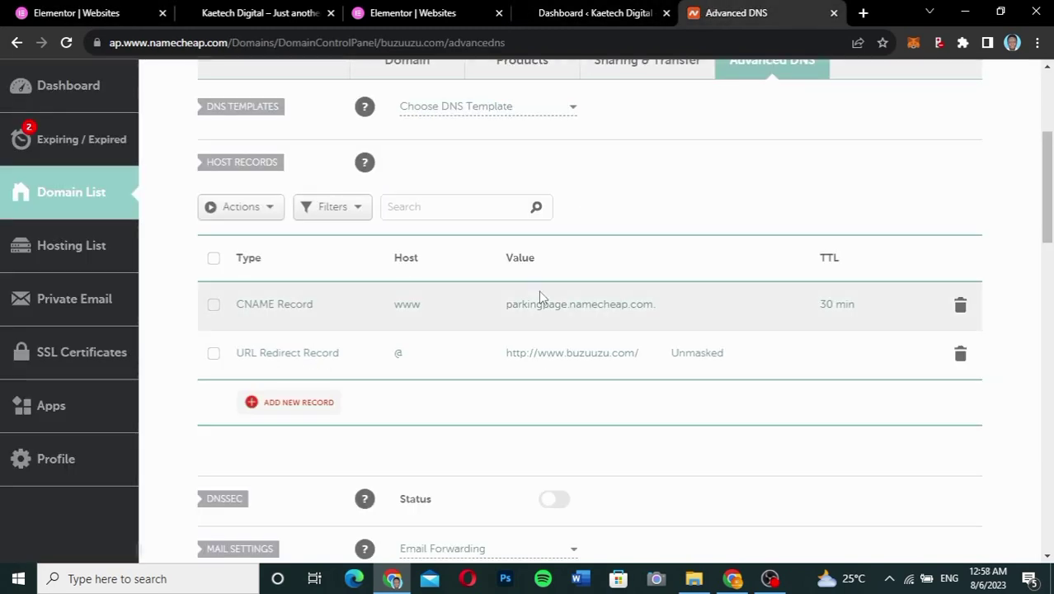
{"action": "scroll", "coordinate": [540, 297], "scroll_direction": "down", "scroll_amount": 1}
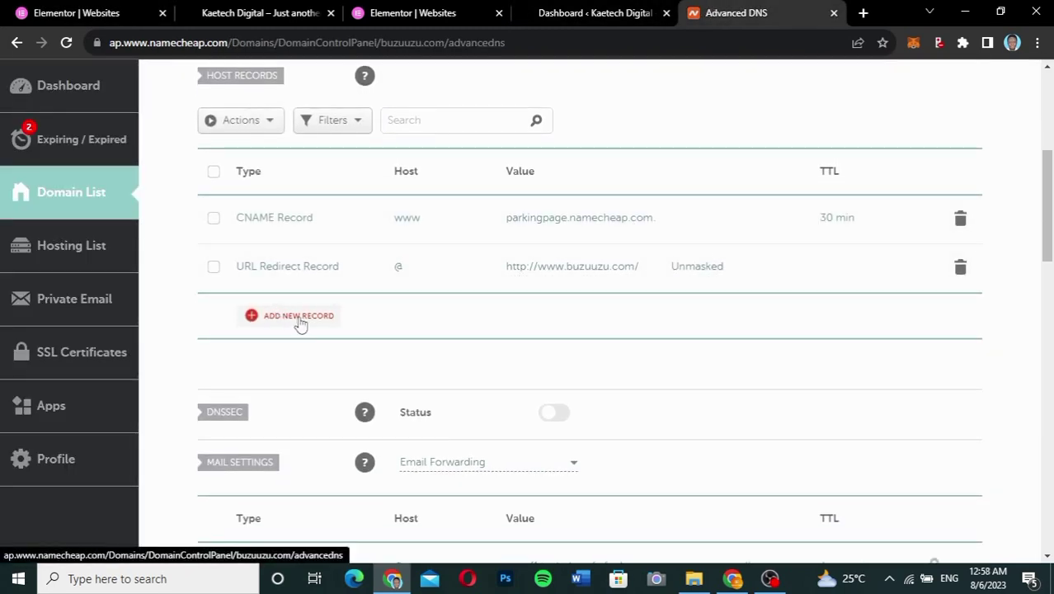
{"action": "left_click", "coordinate": [958, 219]}
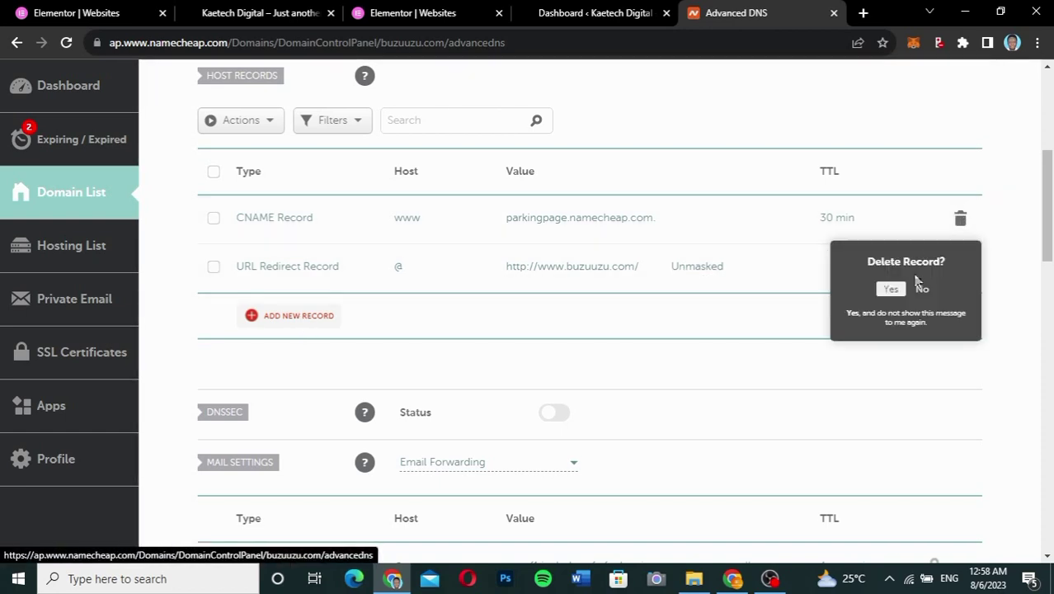
{"action": "left_click", "coordinate": [891, 290]}
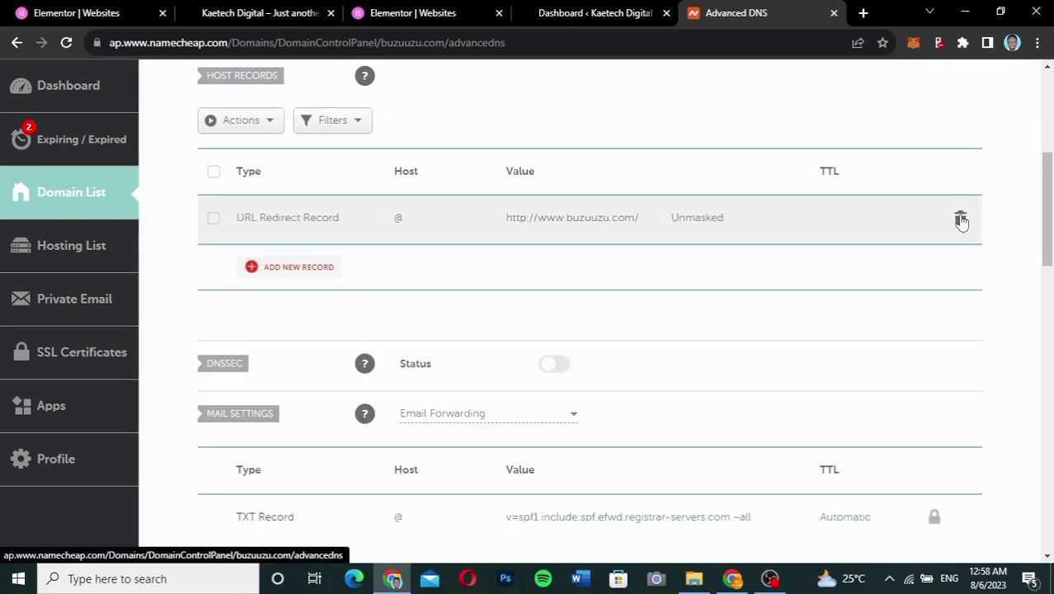
{"action": "left_click", "coordinate": [960, 219]}
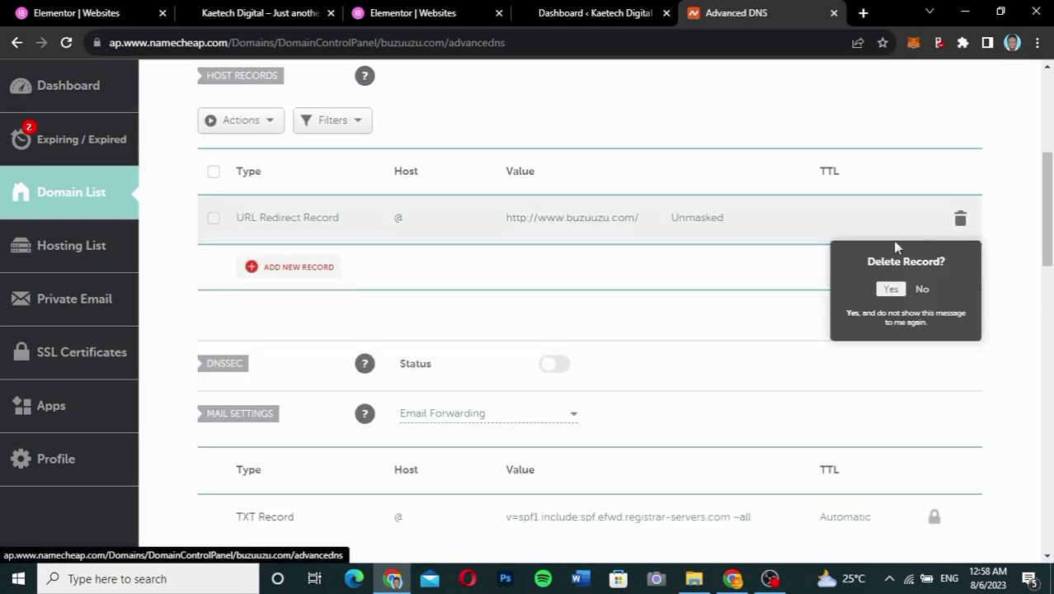
{"action": "left_click", "coordinate": [890, 290]}
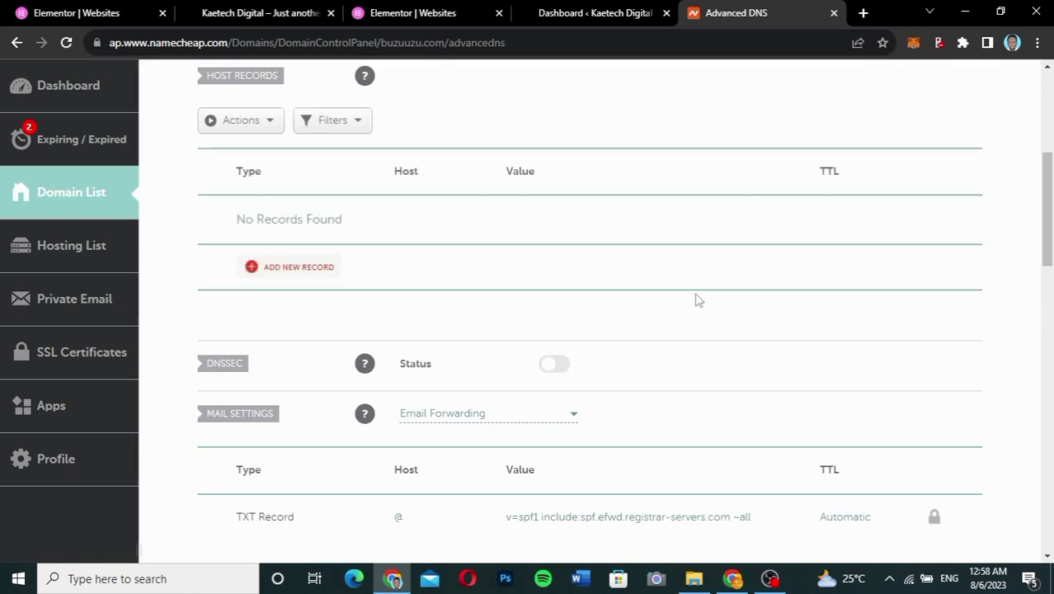
{"action": "left_click", "coordinate": [305, 266]}
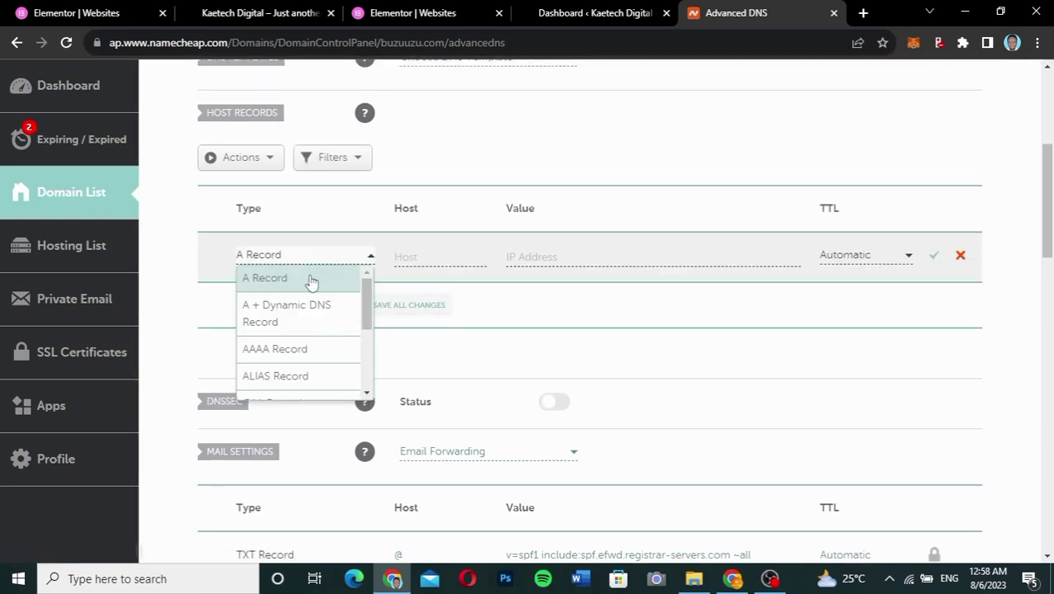
- Make the new host record an A Record with host @
{"action": "left_click", "coordinate": [282, 279]}
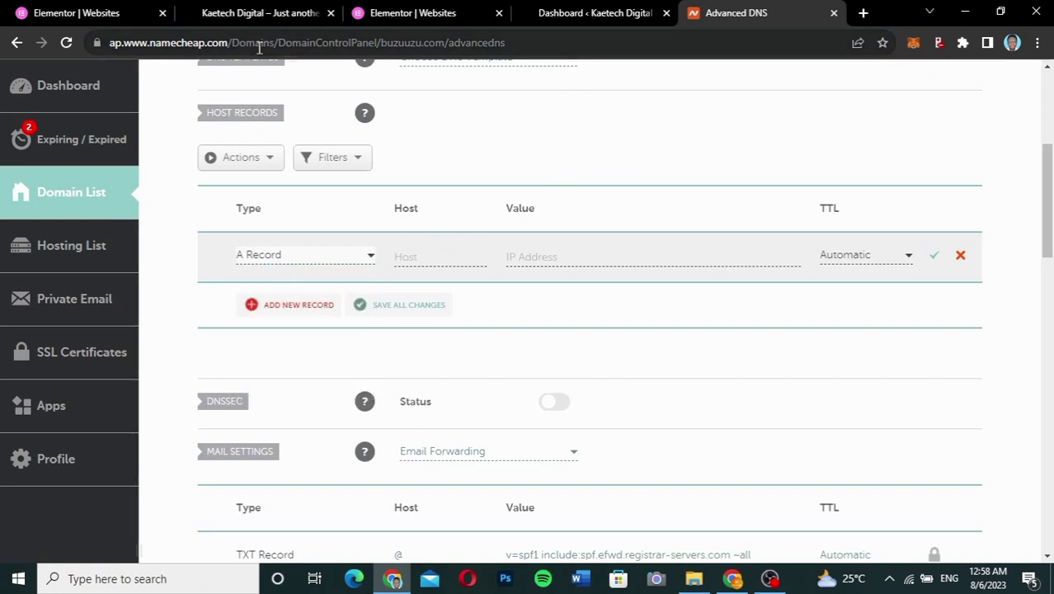
{"action": "left_click", "coordinate": [76, 14]}
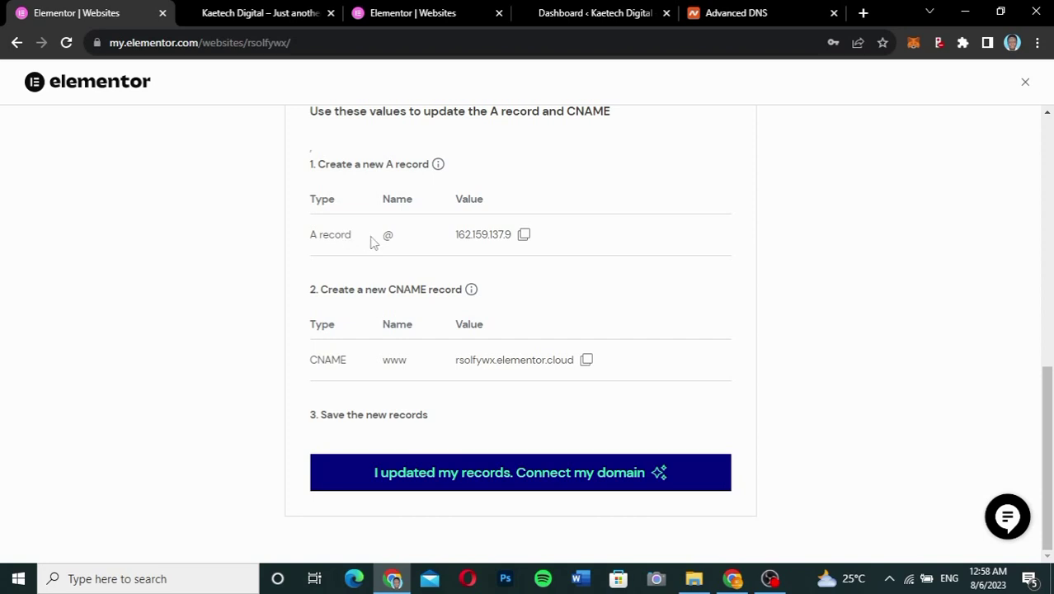
{"action": "left_click", "coordinate": [714, 20]}
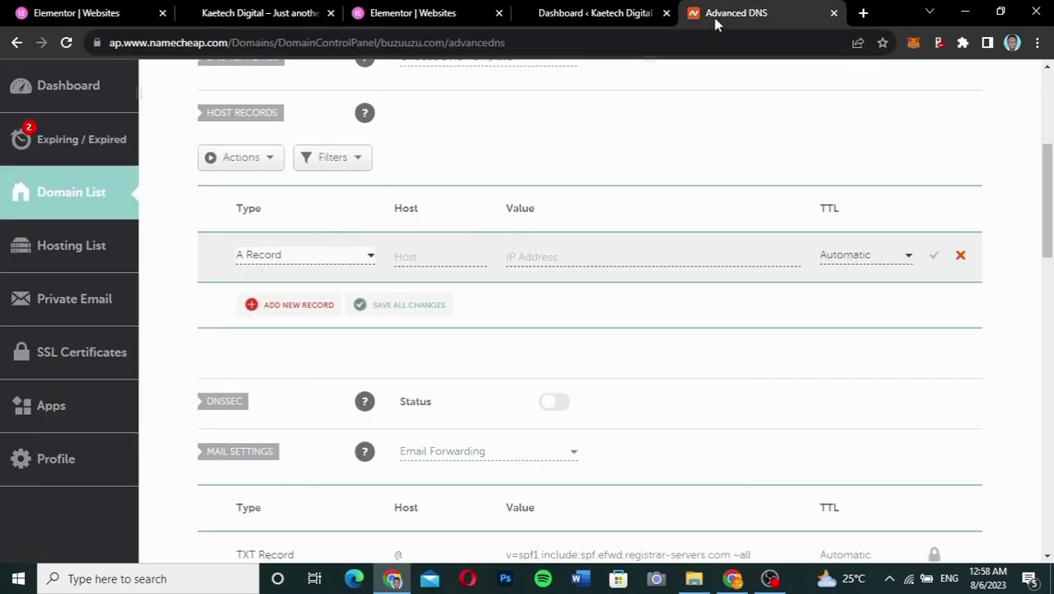
{"action": "left_click", "coordinate": [432, 258]}
{"action": "type", "text": "@"}
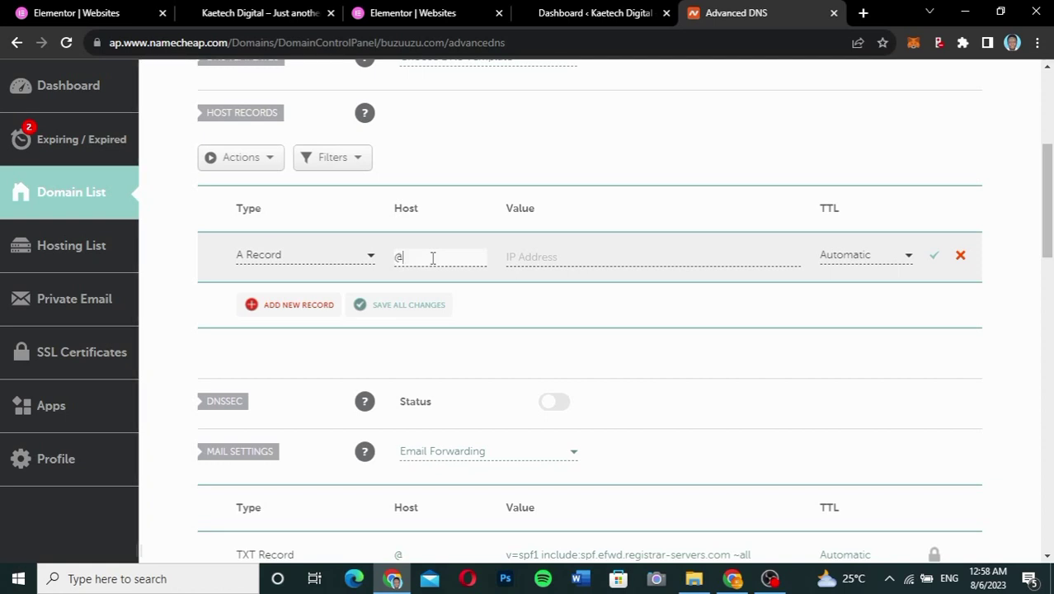
- Paste IP 162.159.137.9 copied from Elementor and save the A Record with Automatic TTL
{"action": "left_click", "coordinate": [555, 255]}
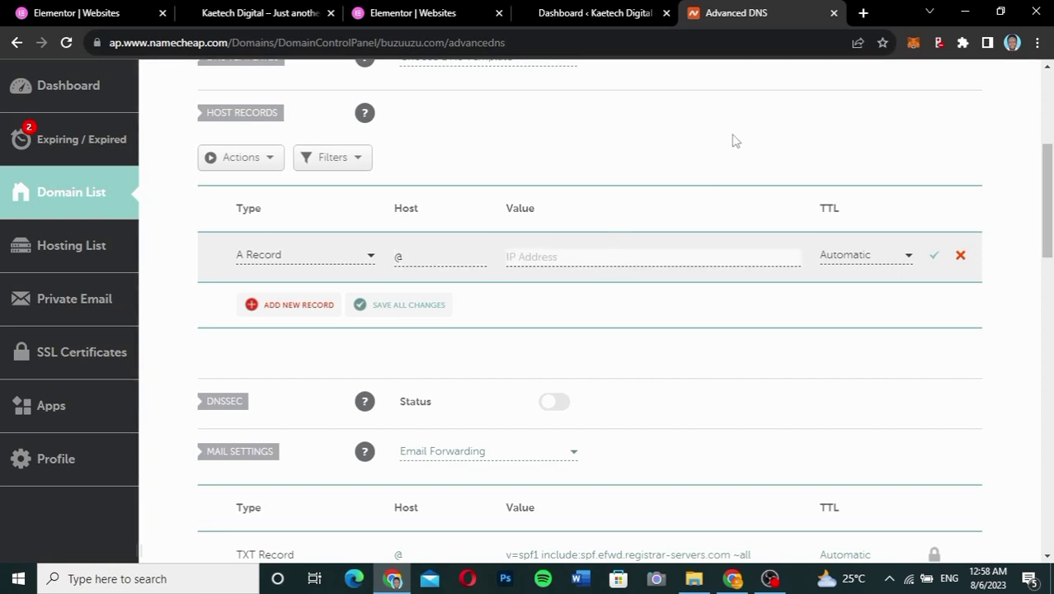
{"action": "left_click", "coordinate": [61, 12]}
{"action": "left_click", "coordinate": [524, 235]}
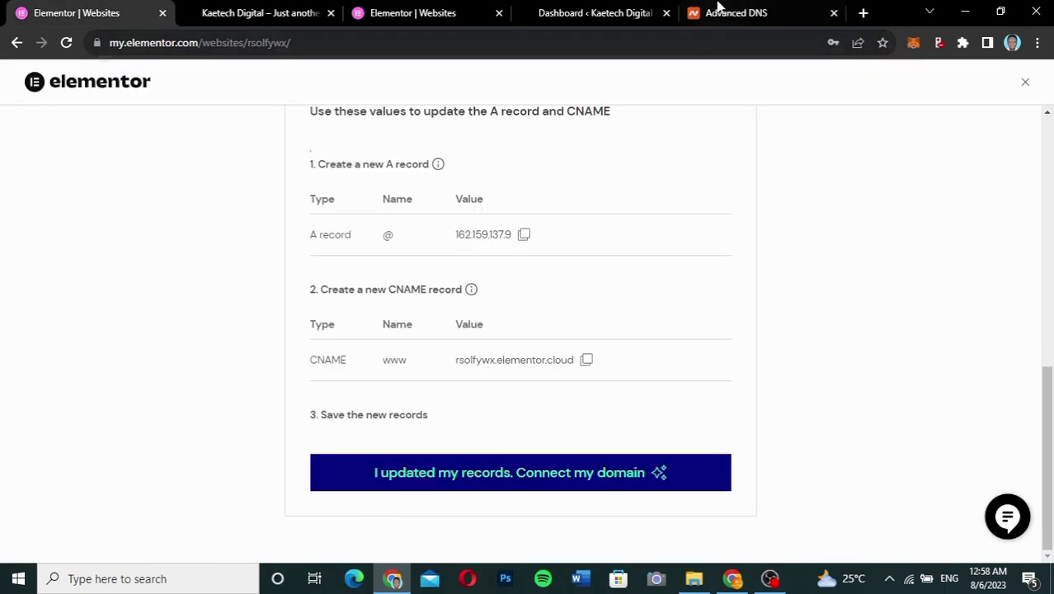
{"action": "left_click", "coordinate": [726, 13]}
{"action": "left_click", "coordinate": [543, 250]}
{"action": "key", "text": "ctrl+v"}
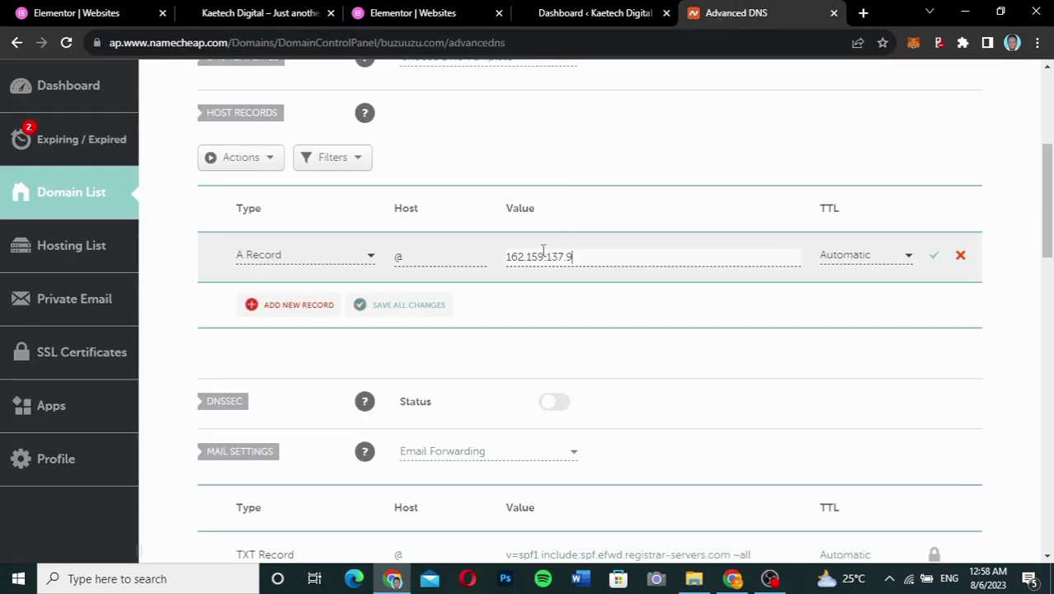
{"action": "left_click", "coordinate": [908, 257]}
{"action": "left_click", "coordinate": [907, 259]}
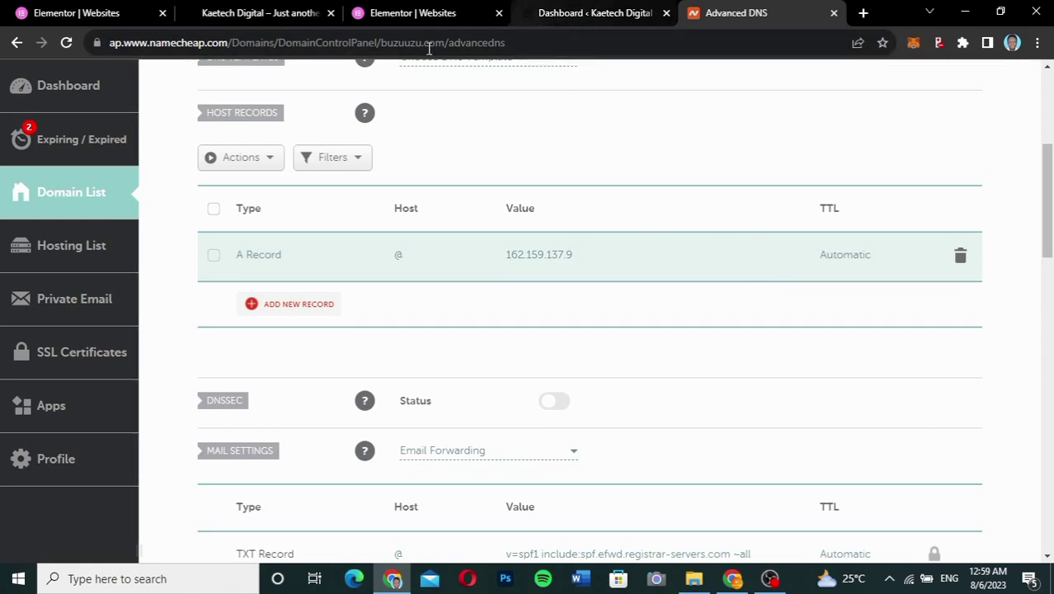
{"action": "left_click", "coordinate": [85, 8]}
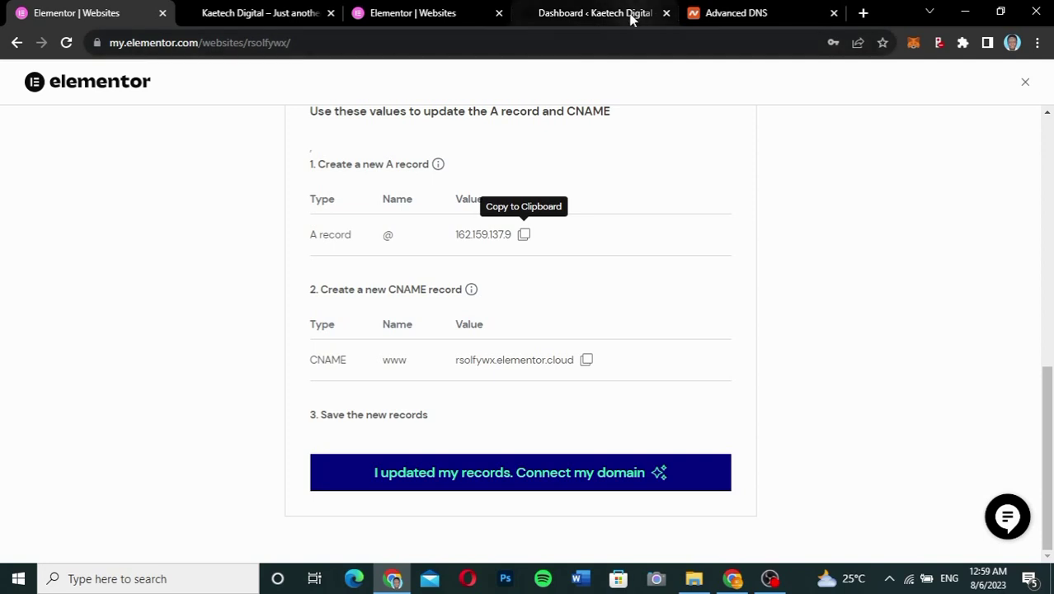
{"action": "left_click", "coordinate": [691, 27]}
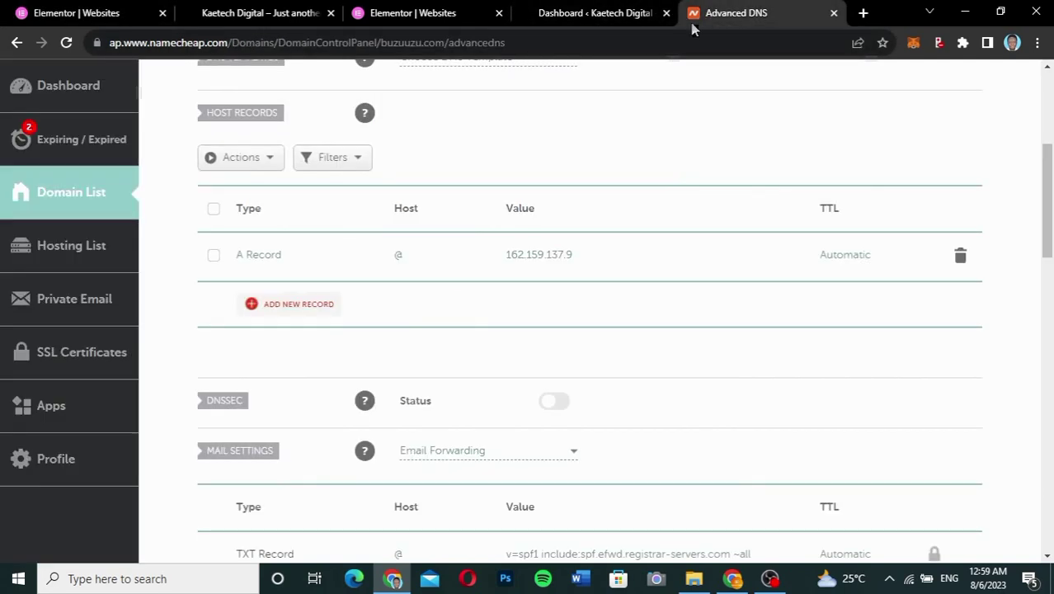
{"action": "left_click", "coordinate": [295, 305]}
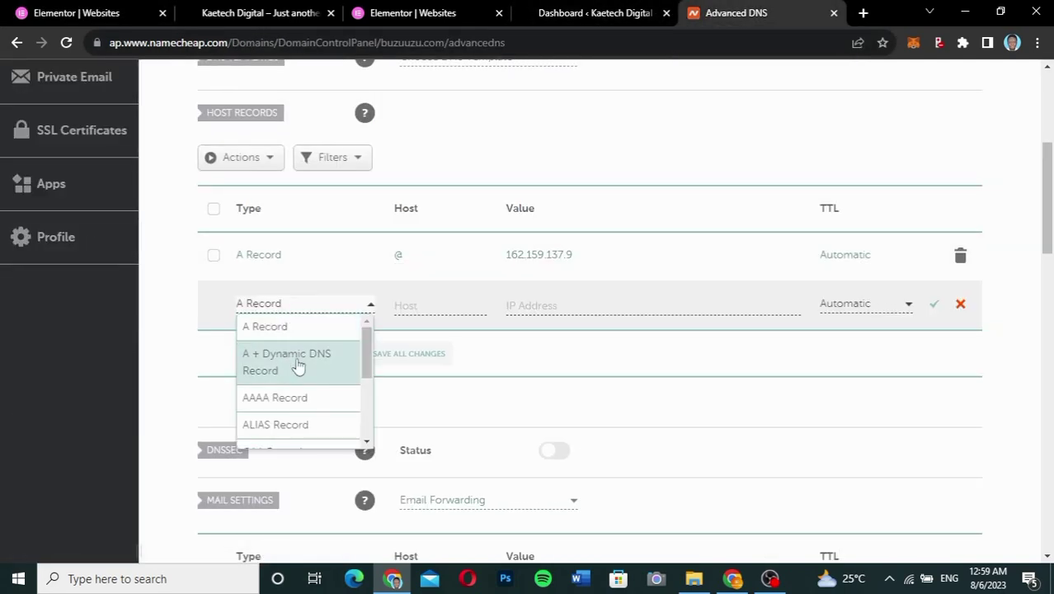
{"action": "left_click_drag", "start_coordinate": [363, 363], "coordinate": [350, 395]}
{"action": "left_click", "coordinate": [307, 386]}
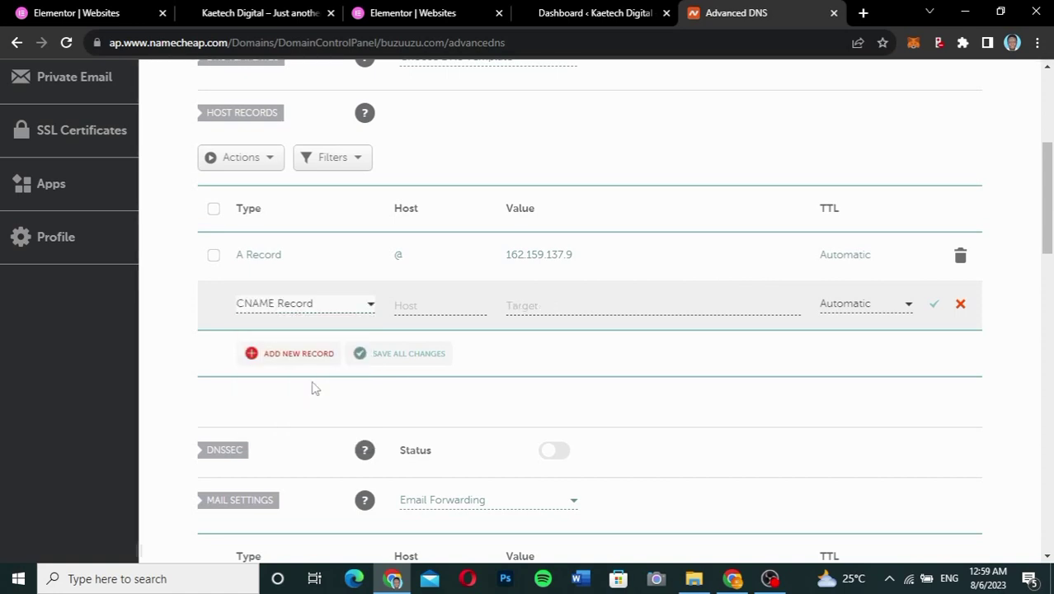
{"action": "left_click", "coordinate": [444, 309]}
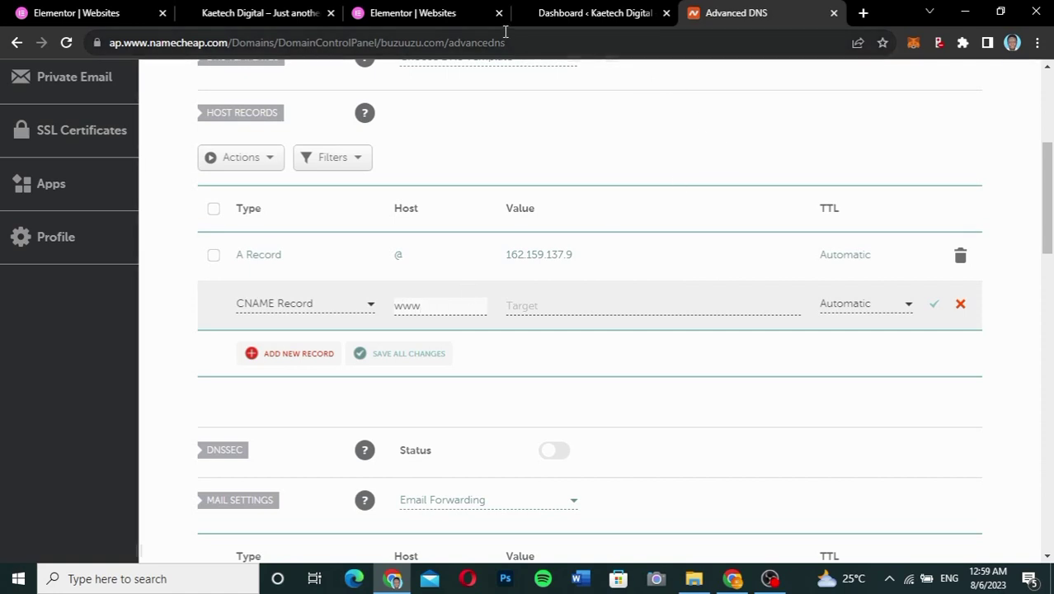
- Paste Elementor's target rsolfywx.elementor.cloud into the CNAME record and save it
{"action": "left_click", "coordinate": [99, 12]}
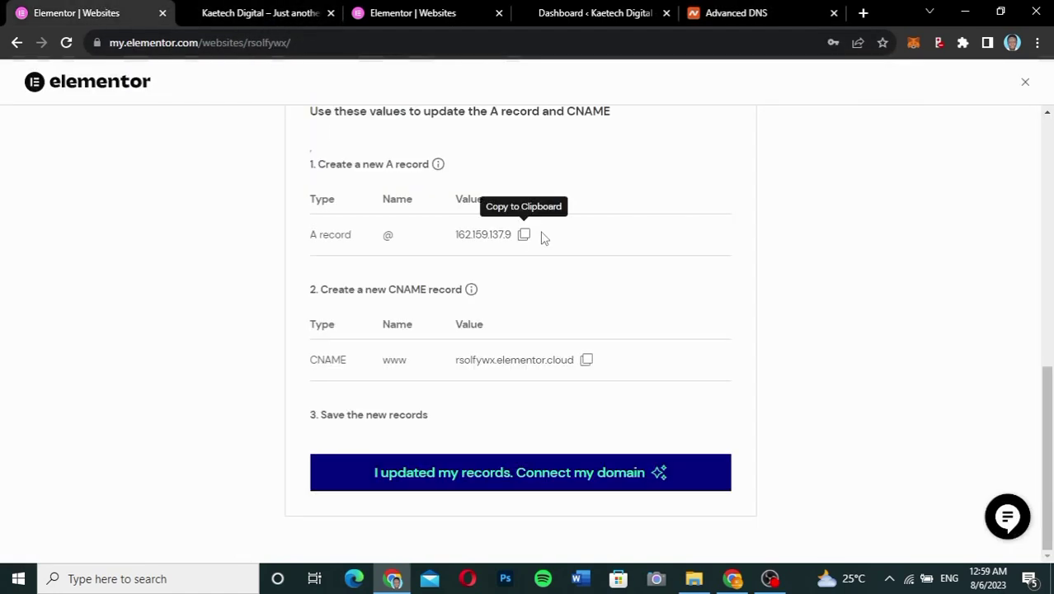
{"action": "left_click", "coordinate": [587, 361]}
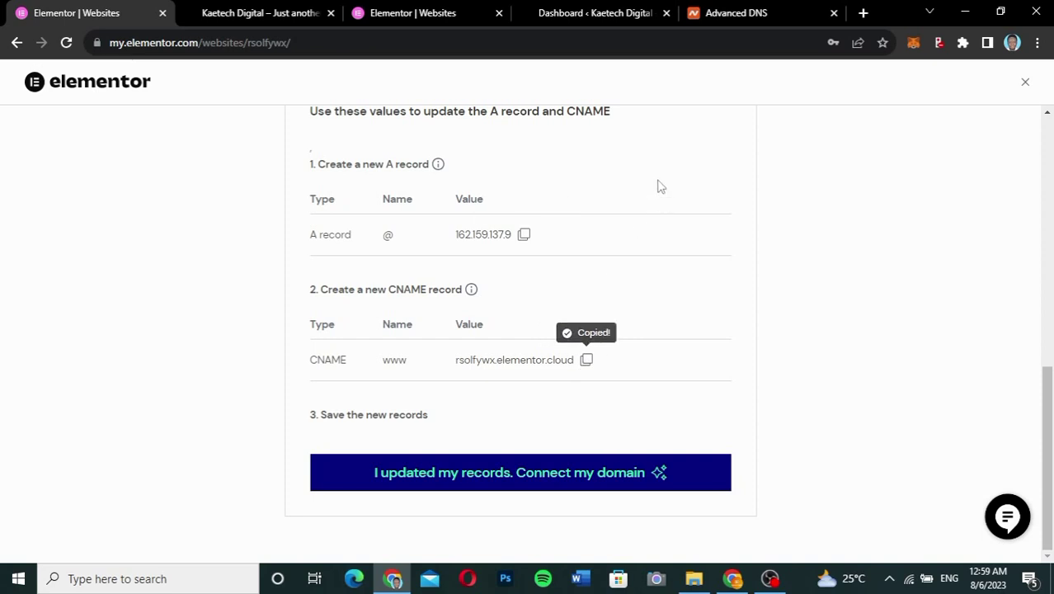
{"action": "left_click", "coordinate": [698, 12]}
{"action": "left_click", "coordinate": [549, 307]}
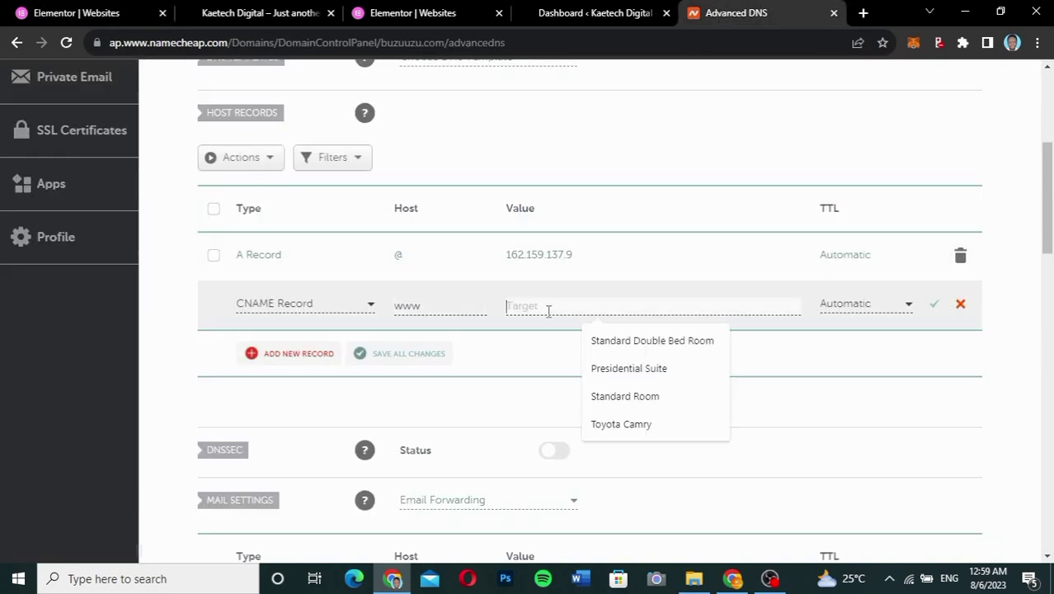
{"action": "key", "text": "ctrl+v"}
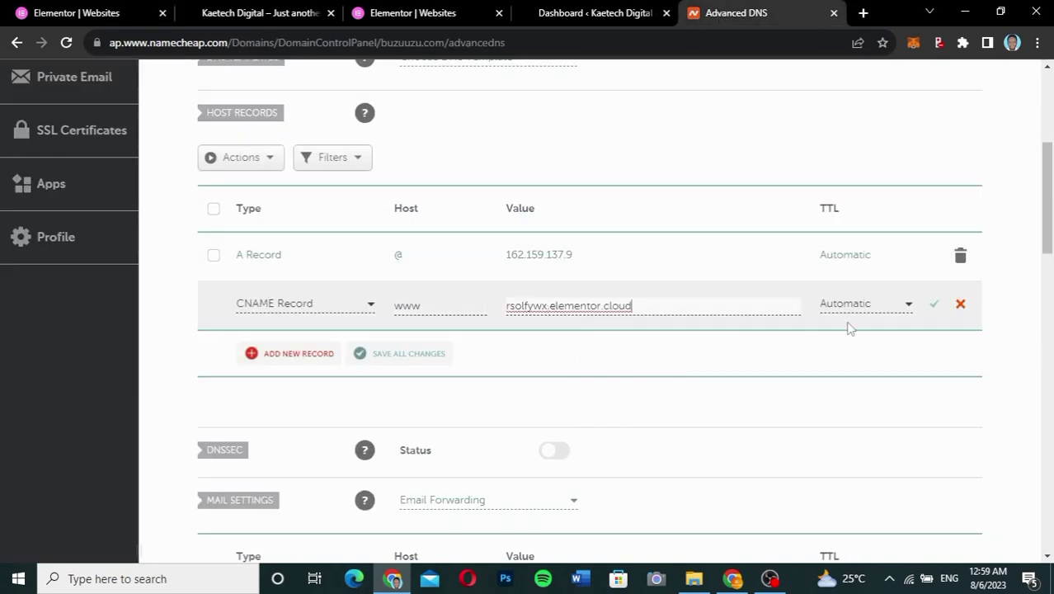
{"action": "left_click", "coordinate": [934, 305]}
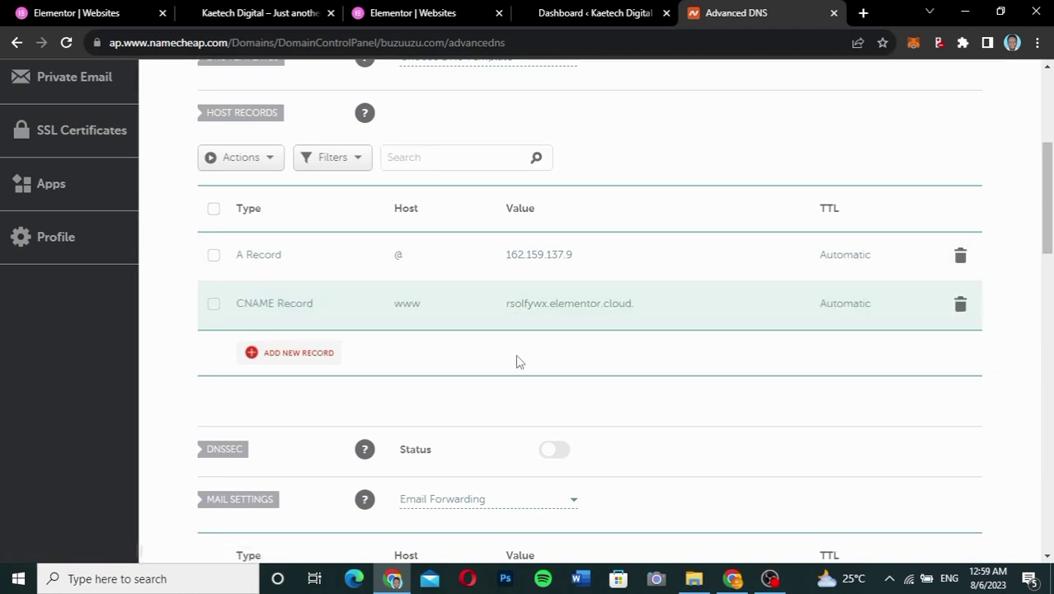
{"action": "left_click", "coordinate": [104, 10]}
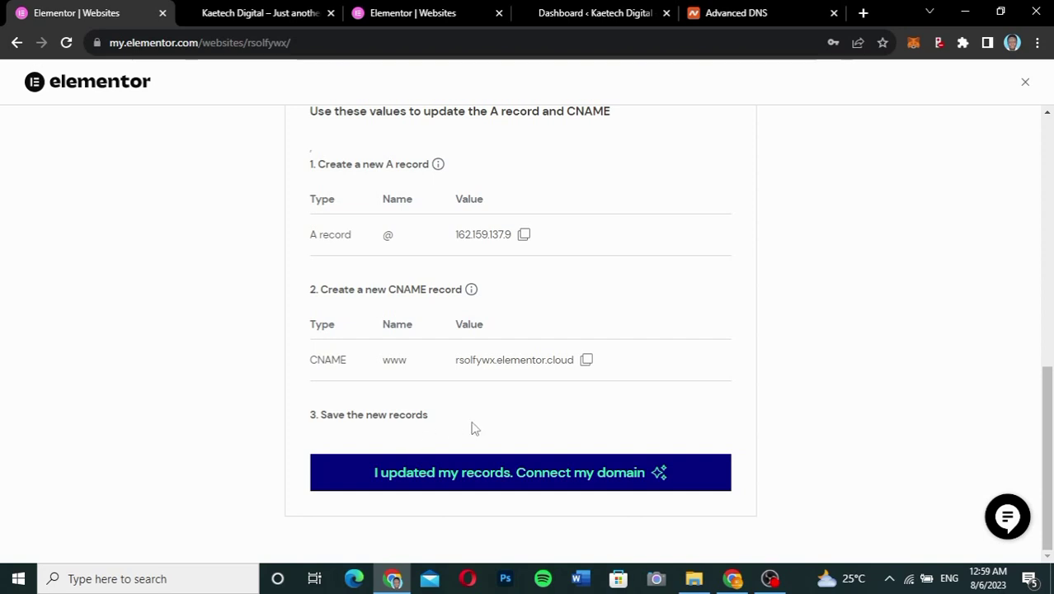
{"action": "left_click", "coordinate": [767, 12]}
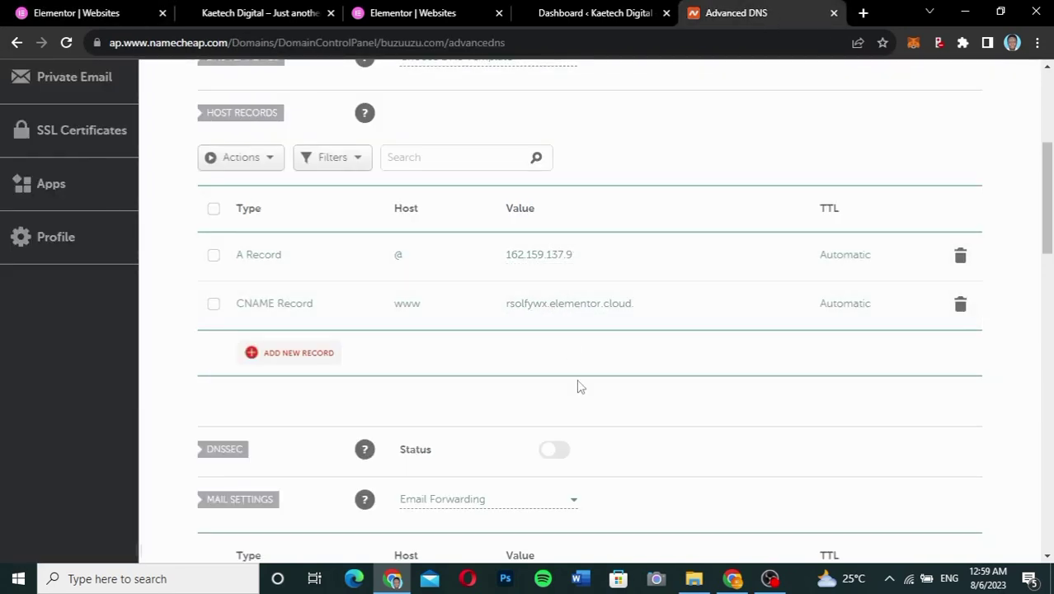
{"action": "scroll", "coordinate": [577, 383], "scroll_direction": "down", "scroll_amount": 2}
{"action": "scroll", "coordinate": [579, 385], "scroll_direction": "down", "scroll_amount": 1}
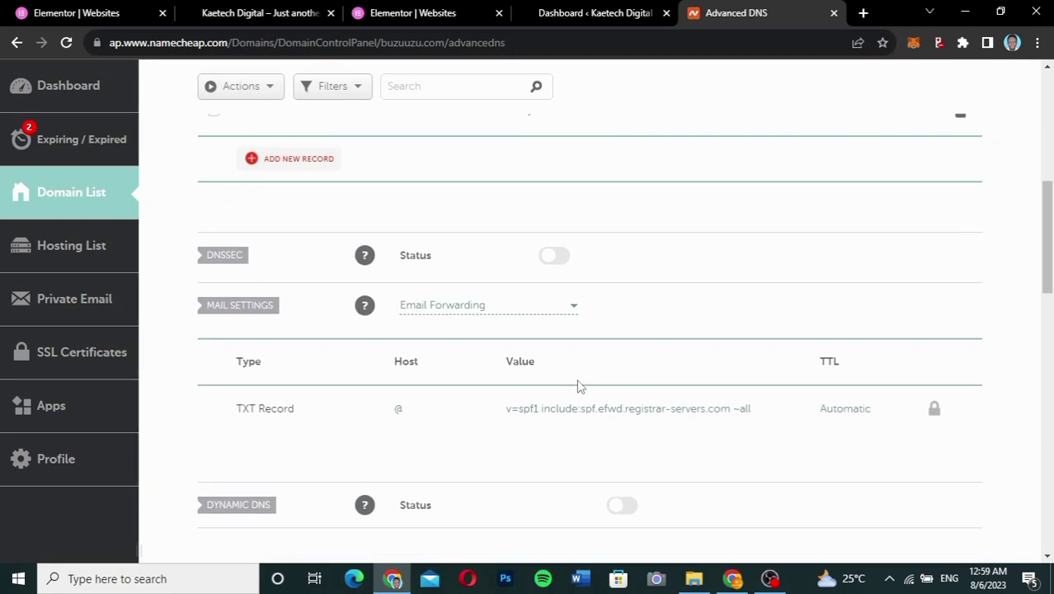
{"action": "scroll", "coordinate": [578, 381], "scroll_direction": "down", "scroll_amount": 3}
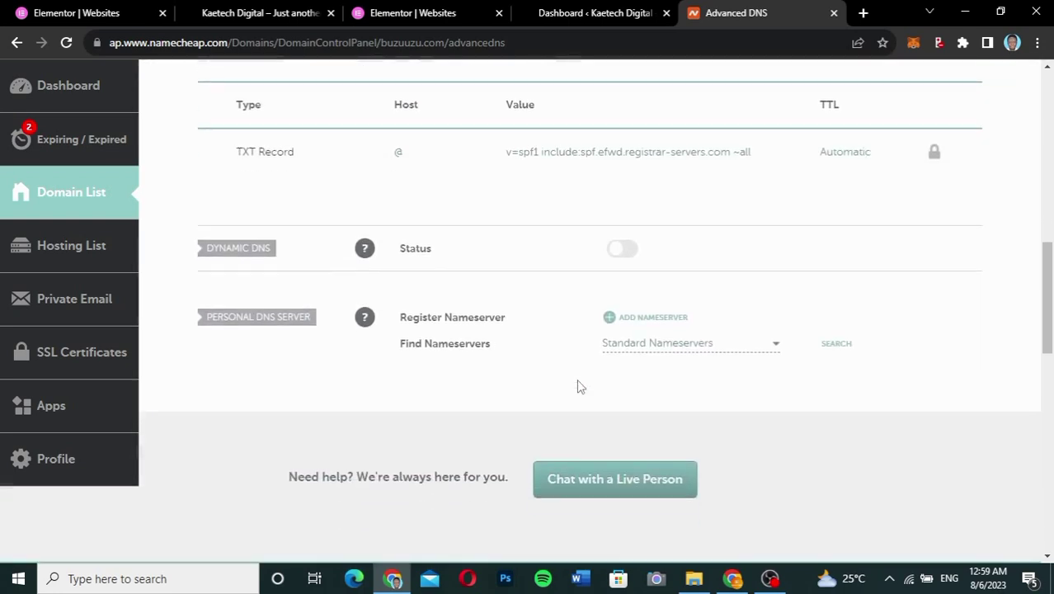
{"action": "scroll", "coordinate": [577, 386], "scroll_direction": "up", "scroll_amount": 3}
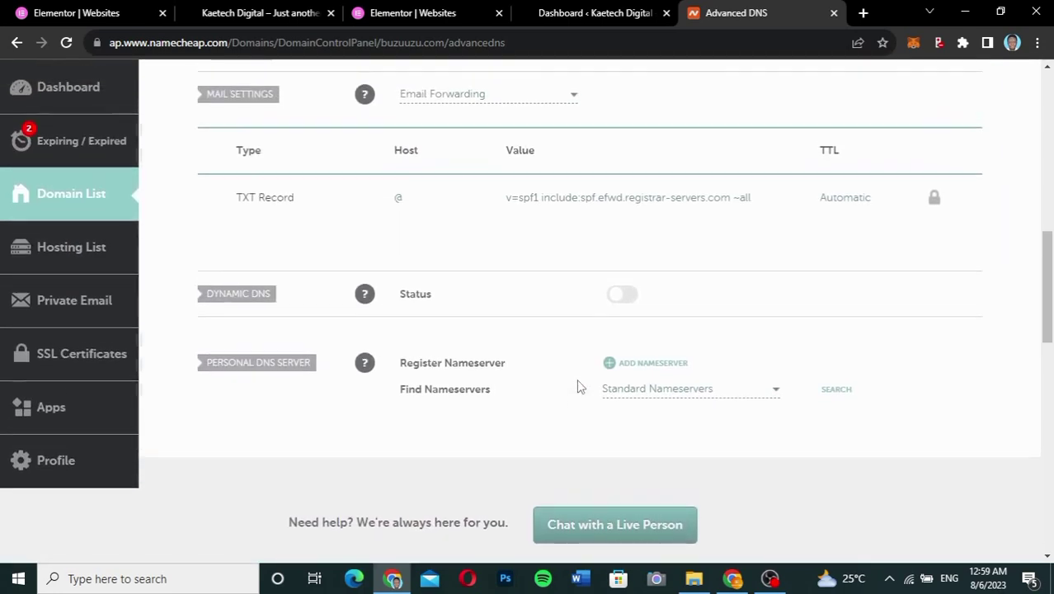
{"action": "scroll", "coordinate": [577, 383], "scroll_direction": "up", "scroll_amount": 2}
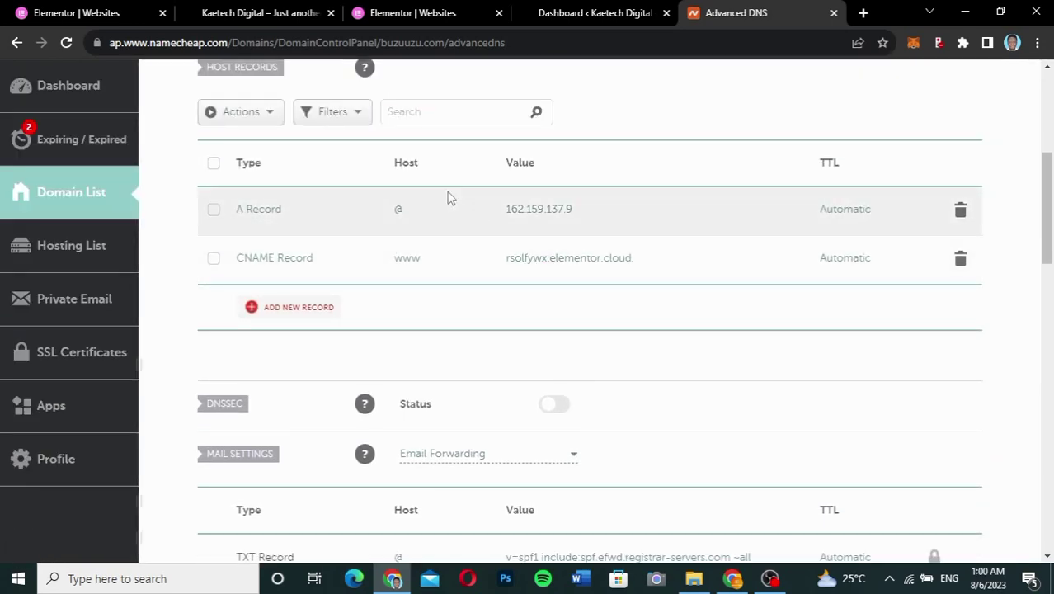
{"action": "left_click", "coordinate": [84, 13]}
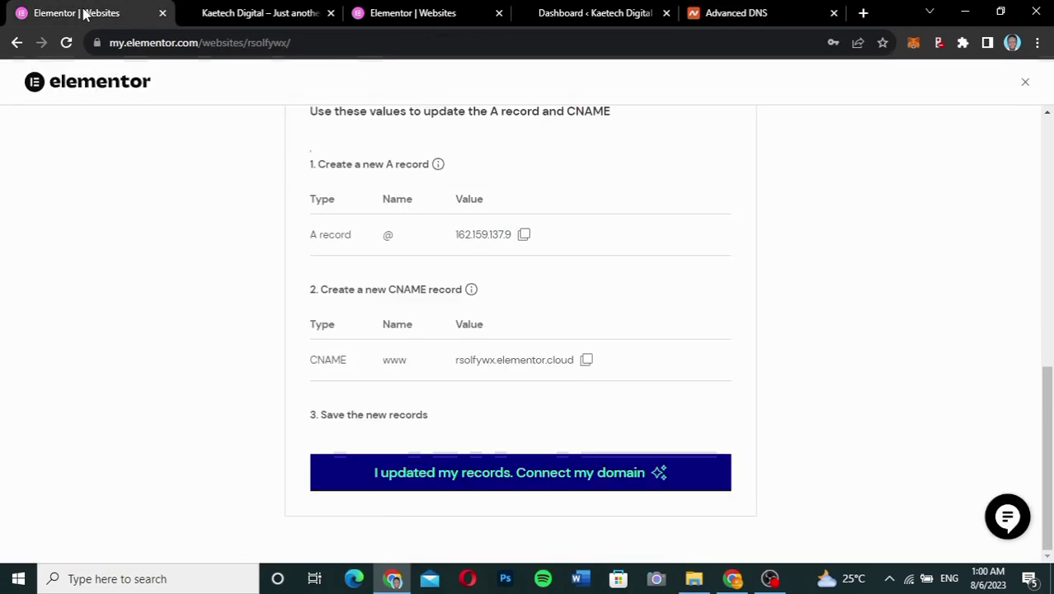
- Confirm with 'I updated my records. Connect my domain' to start verification
{"action": "left_click", "coordinate": [520, 484]}
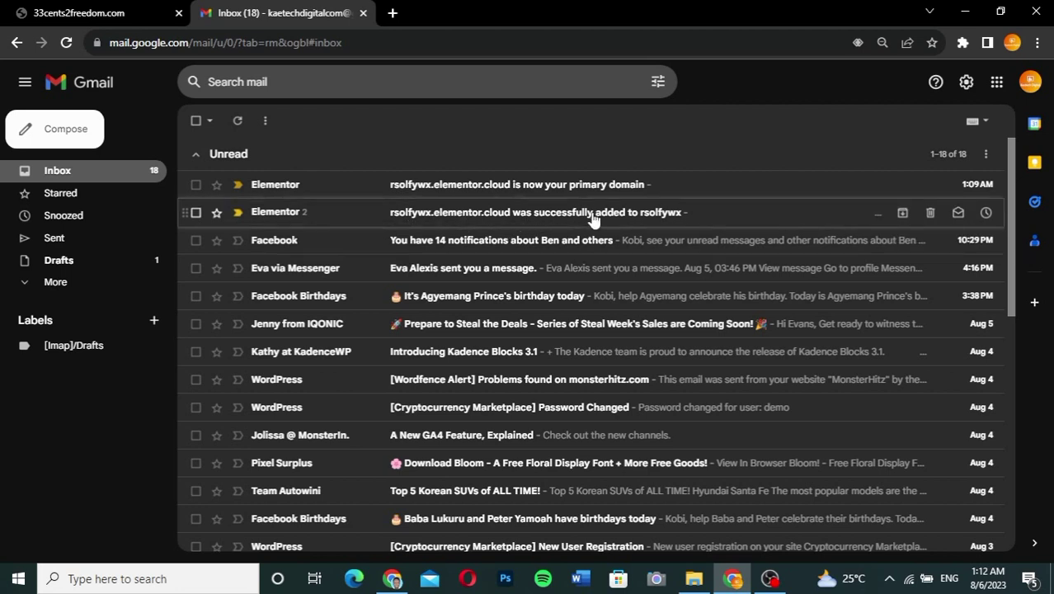
{"action": "left_click", "coordinate": [525, 217]}
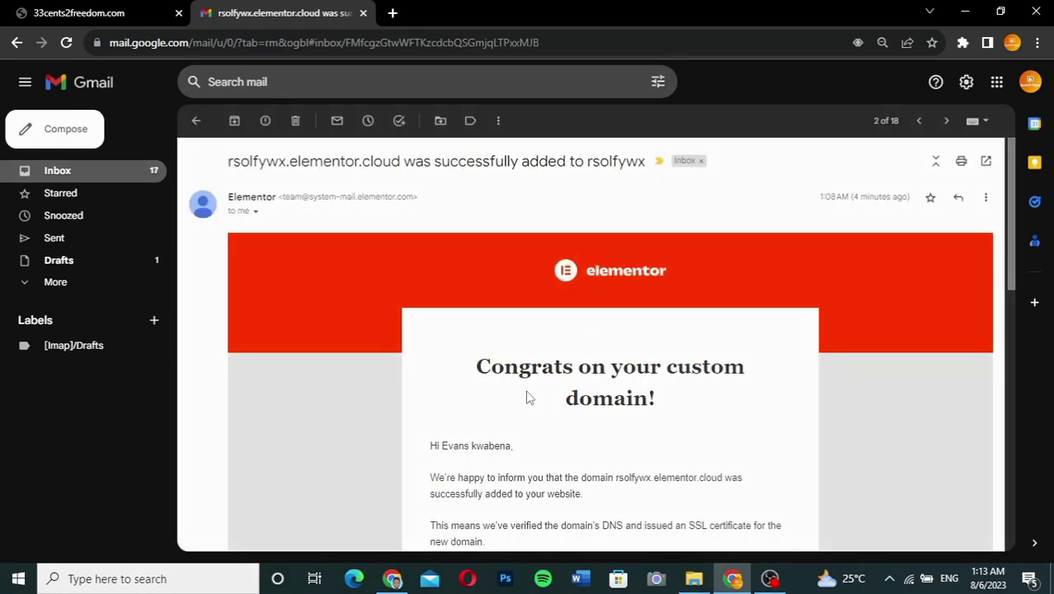
{"action": "scroll", "coordinate": [715, 410], "scroll_direction": "down", "scroll_amount": 2}
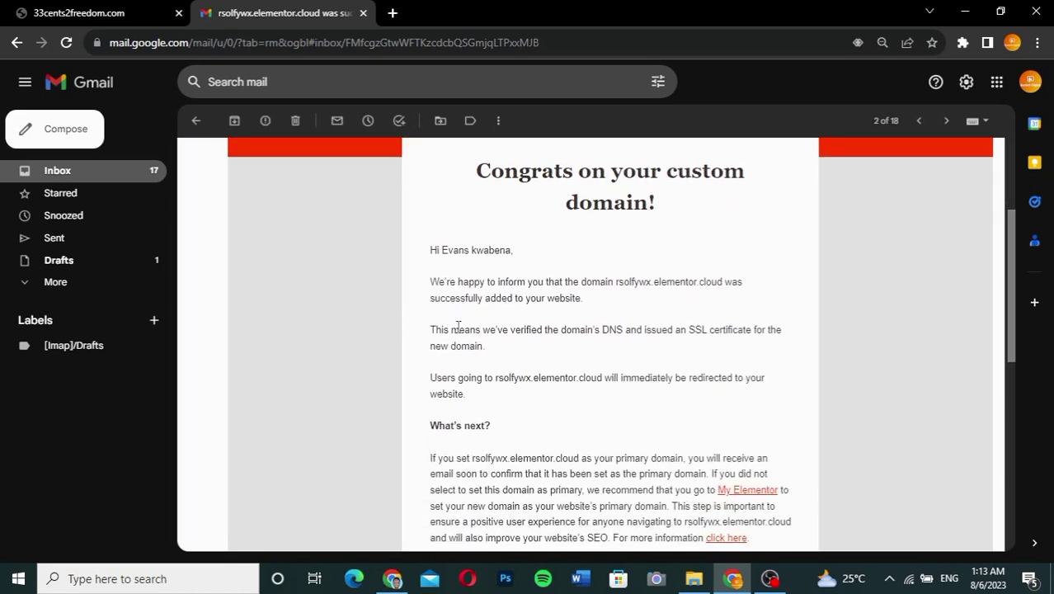
{"action": "scroll", "coordinate": [462, 360], "scroll_direction": "down", "scroll_amount": 2}
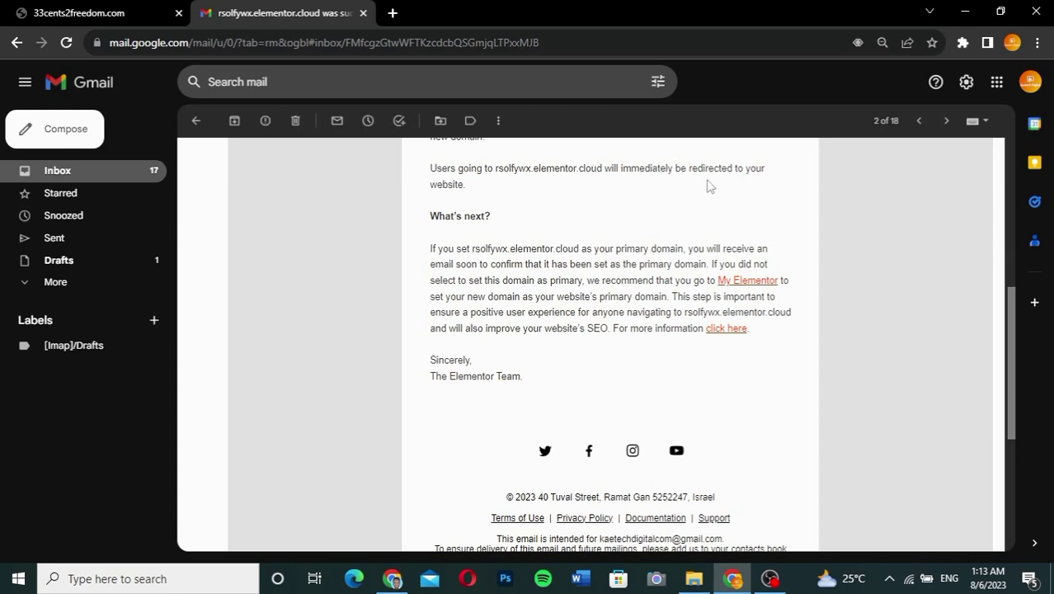
- Read the email confirming rsolfywx.elementor.cloud is now the primary domain
{"action": "left_click", "coordinate": [134, 176]}
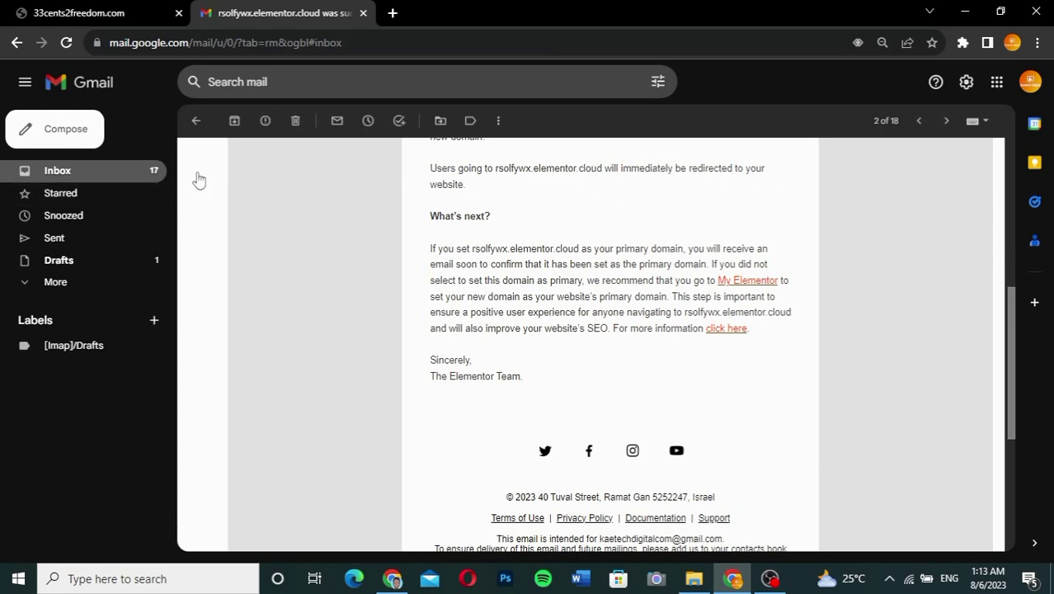
{"action": "left_click", "coordinate": [520, 184]}
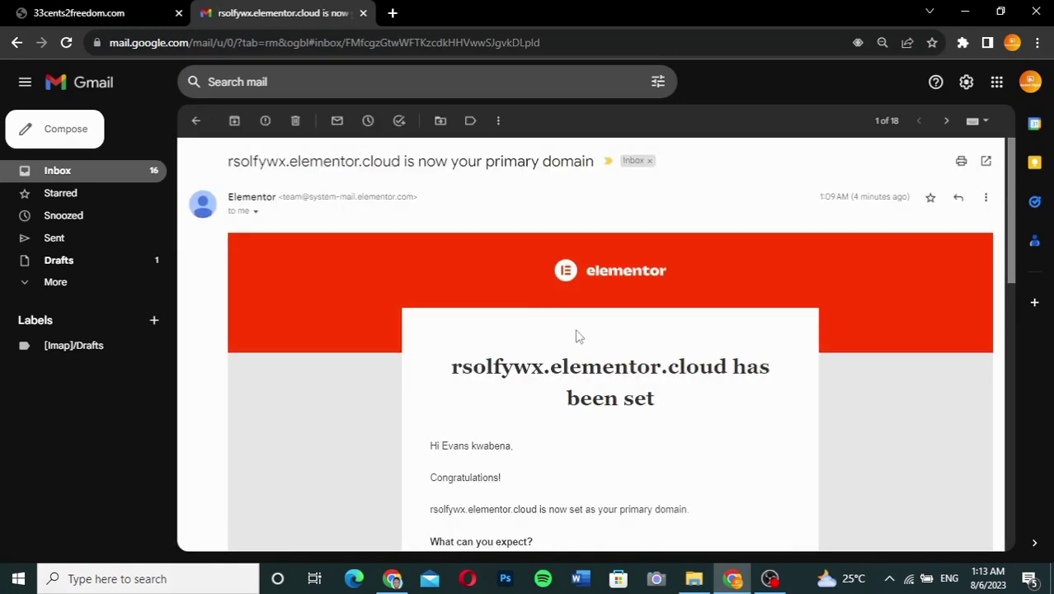
{"action": "scroll", "coordinate": [668, 395], "scroll_direction": "down", "scroll_amount": 2}
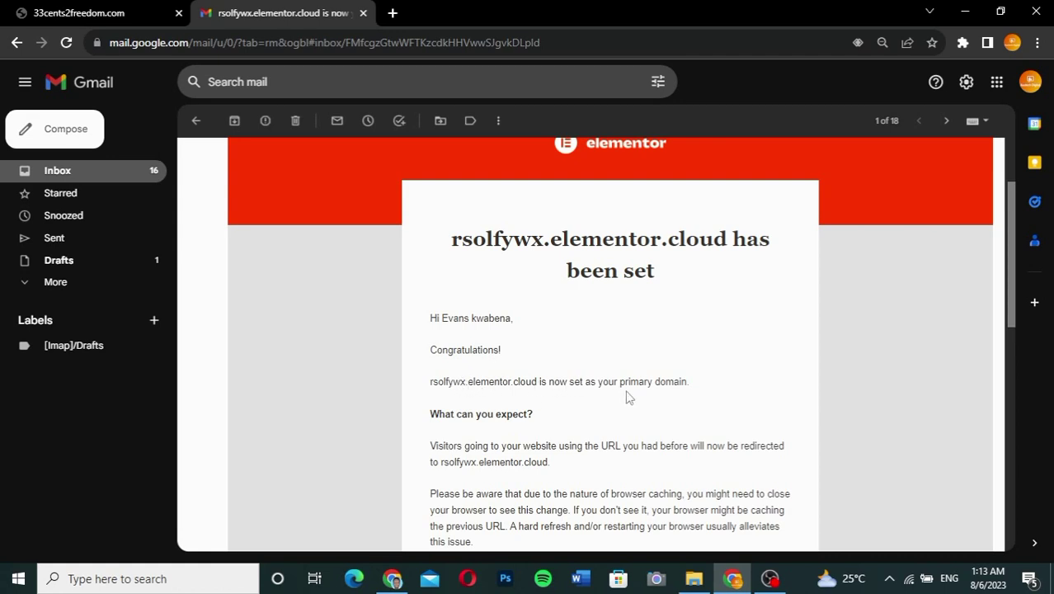
{"action": "scroll", "coordinate": [611, 414], "scroll_direction": "down", "scroll_amount": 3}
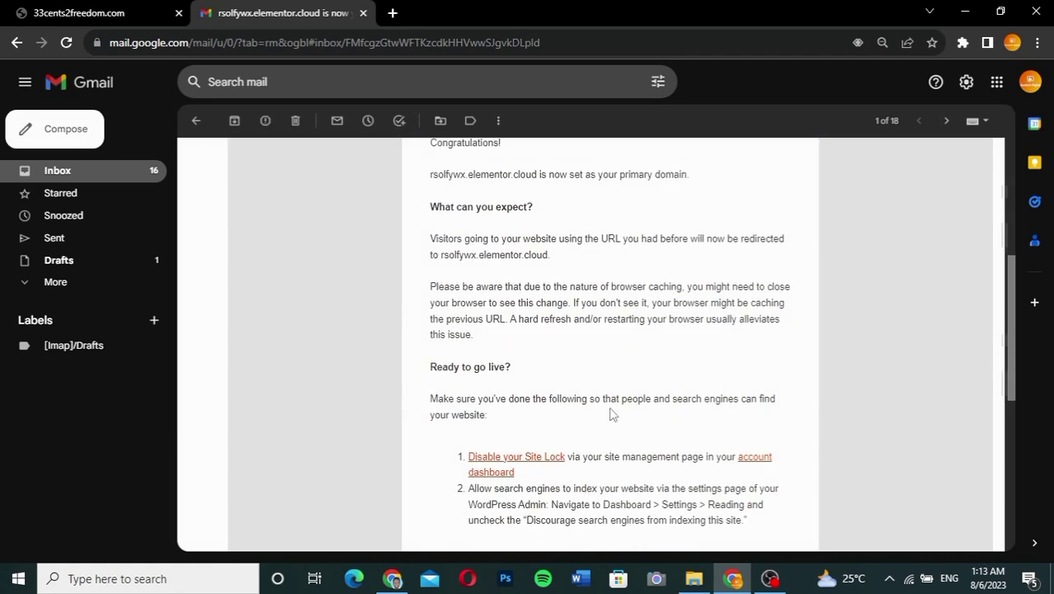
{"action": "scroll", "coordinate": [611, 414], "scroll_direction": "up", "scroll_amount": 2}
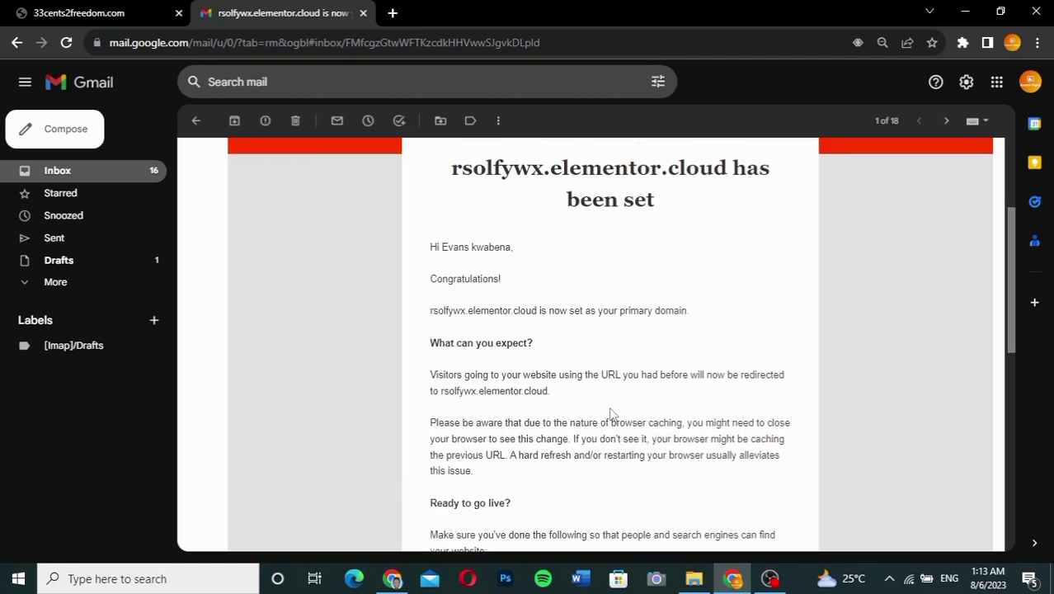
- Open Kaetech Digital's management page from Websites and view its Manage Domains section
{"action": "left_click", "coordinate": [393, 579]}
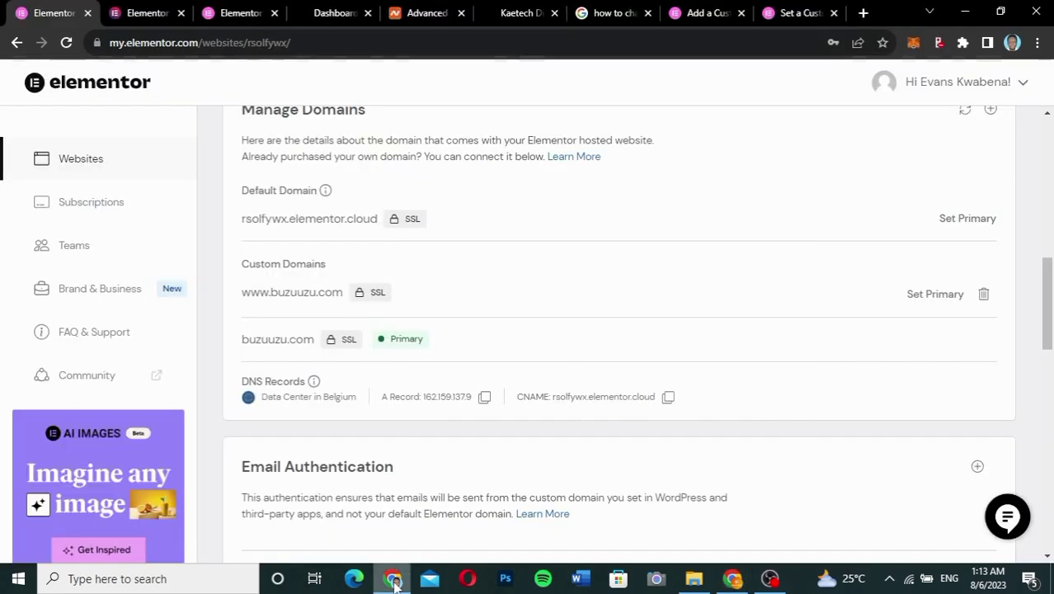
{"action": "scroll", "coordinate": [456, 231], "scroll_direction": "up", "scroll_amount": 1}
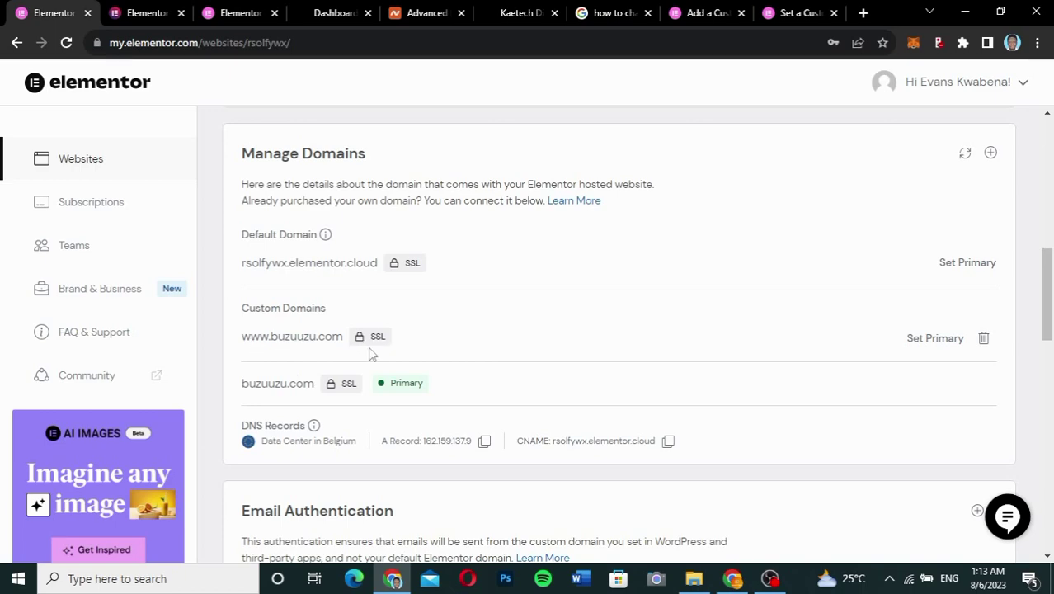
{"action": "scroll", "coordinate": [452, 275], "scroll_direction": "up", "scroll_amount": 8}
{"action": "scroll", "coordinate": [451, 275], "scroll_direction": "down", "scroll_amount": 6}
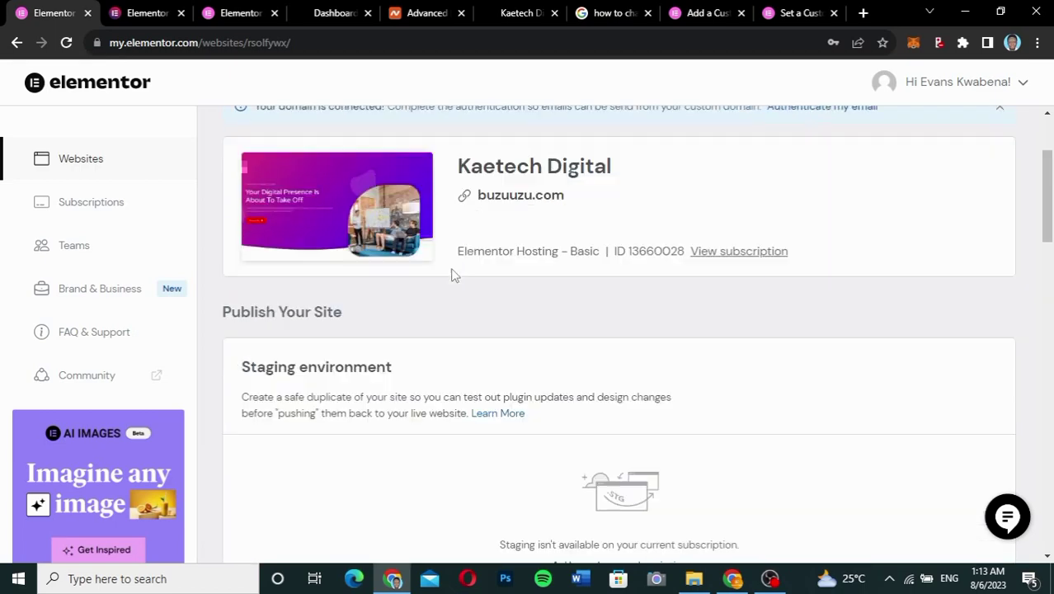
{"action": "scroll", "coordinate": [452, 275], "scroll_direction": "up", "scroll_amount": 7}
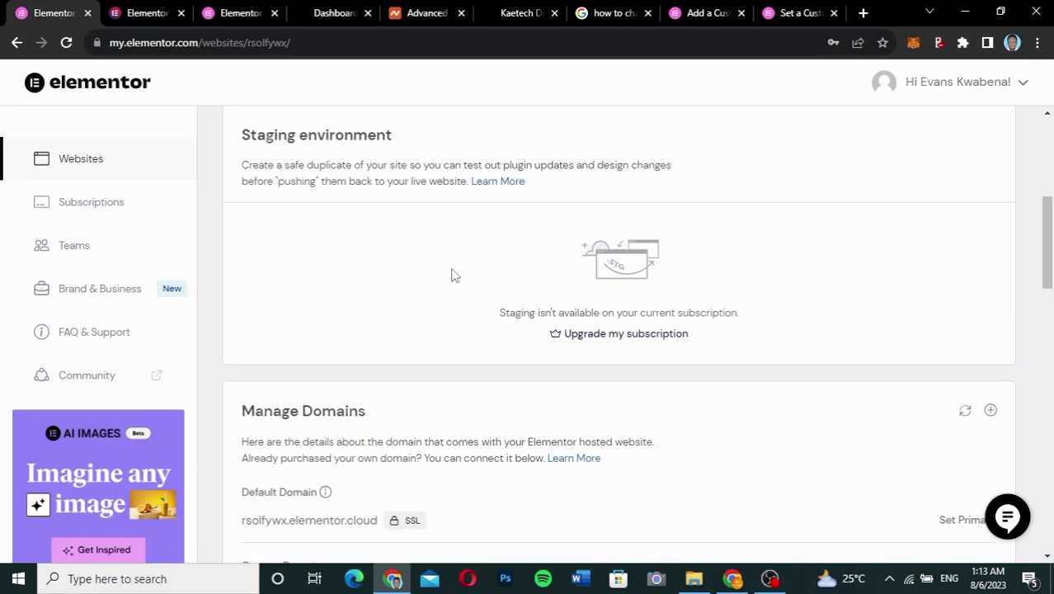
{"action": "left_click", "coordinate": [89, 161]}
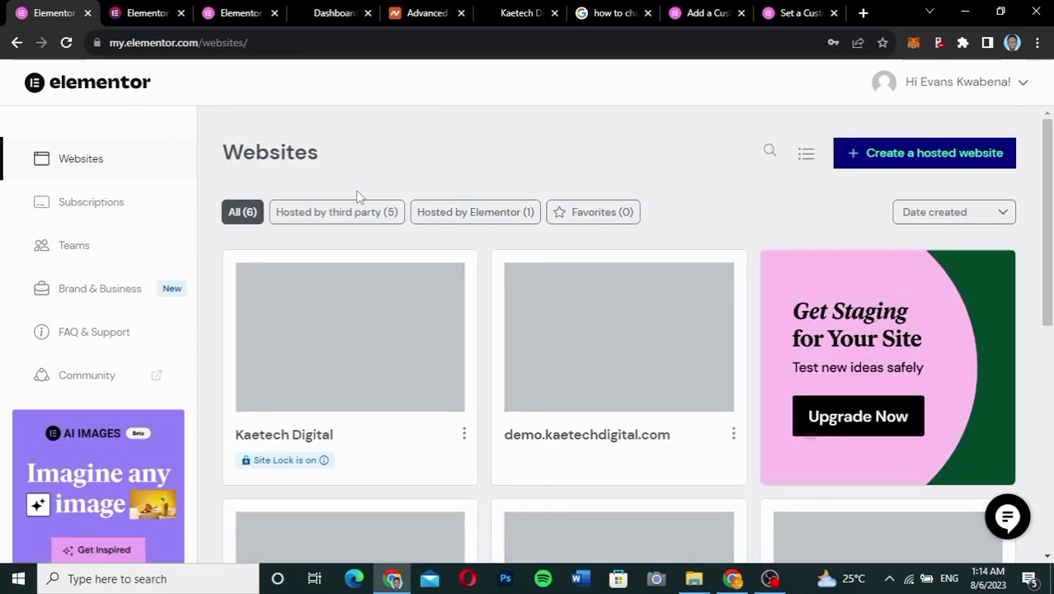
{"action": "mouse_move", "coordinate": [345, 373]}
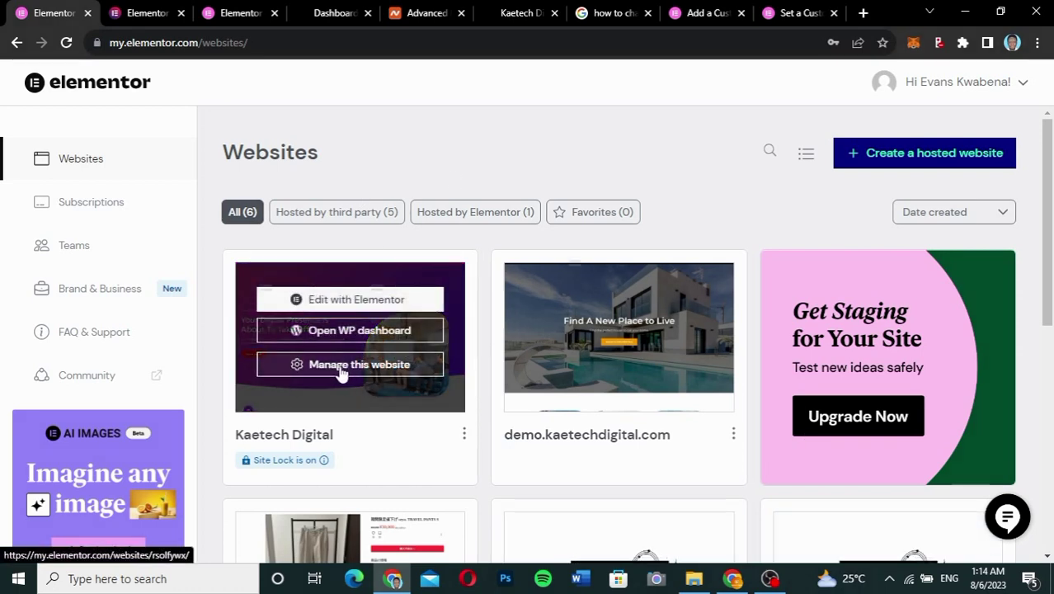
{"action": "left_click", "coordinate": [345, 373]}
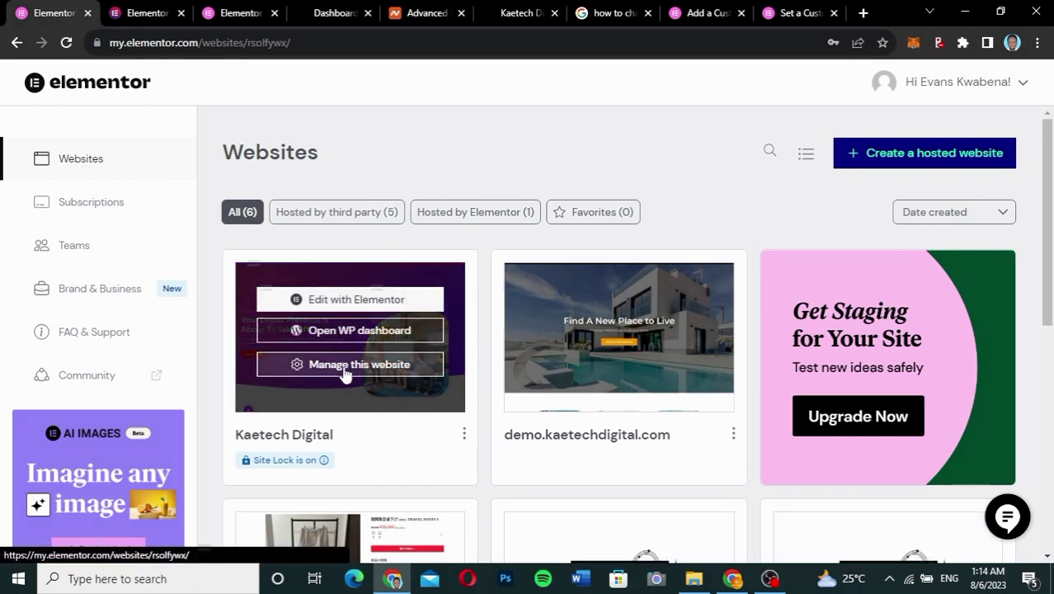
{"action": "scroll", "coordinate": [604, 347], "scroll_direction": "down", "scroll_amount": 4}
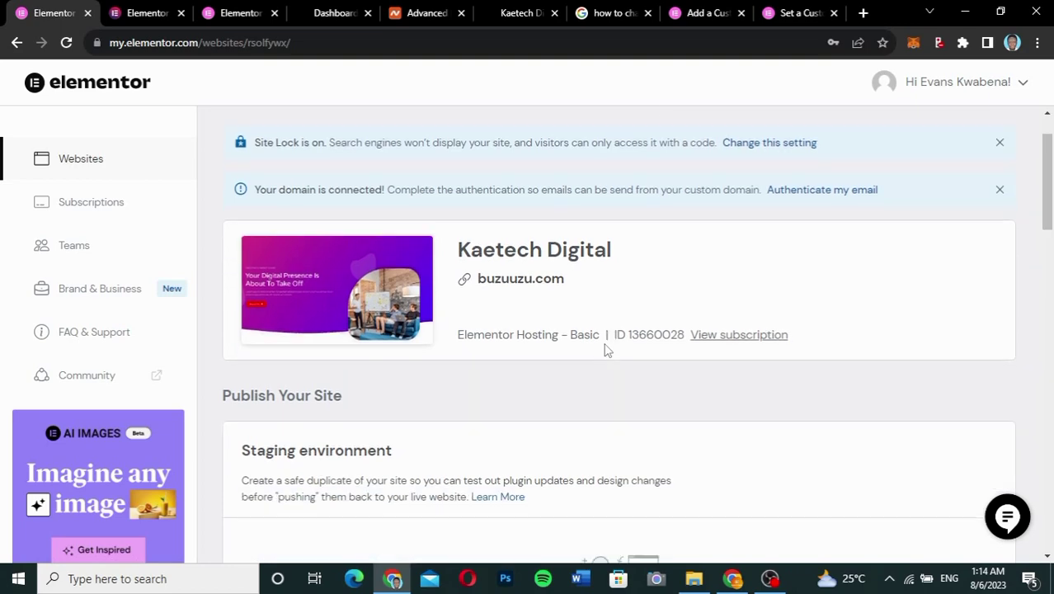
{"action": "scroll", "coordinate": [604, 349], "scroll_direction": "down", "scroll_amount": 5}
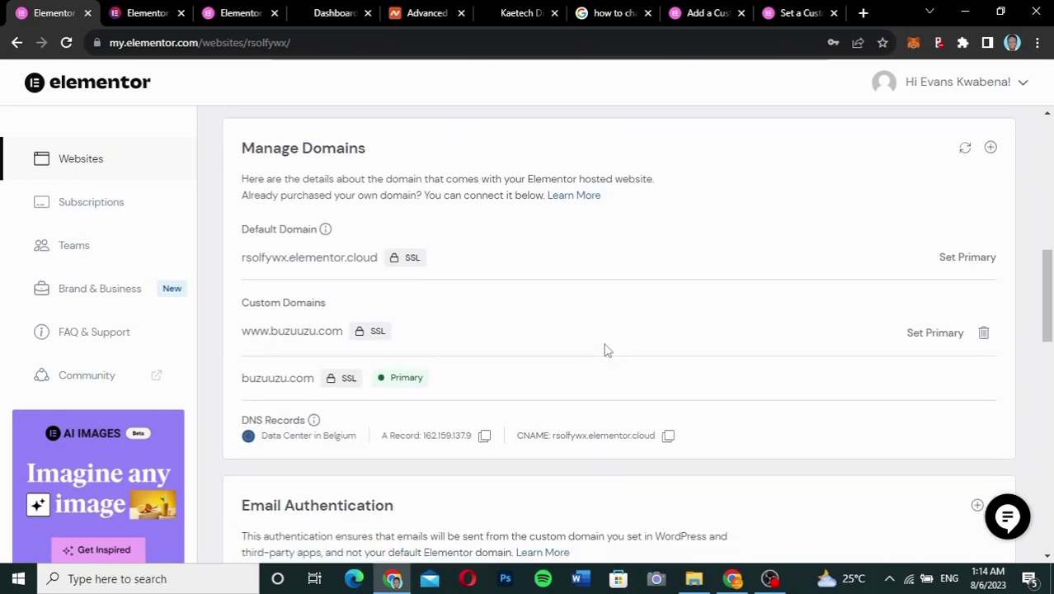
{"action": "scroll", "coordinate": [553, 259], "scroll_direction": "up", "scroll_amount": 1}
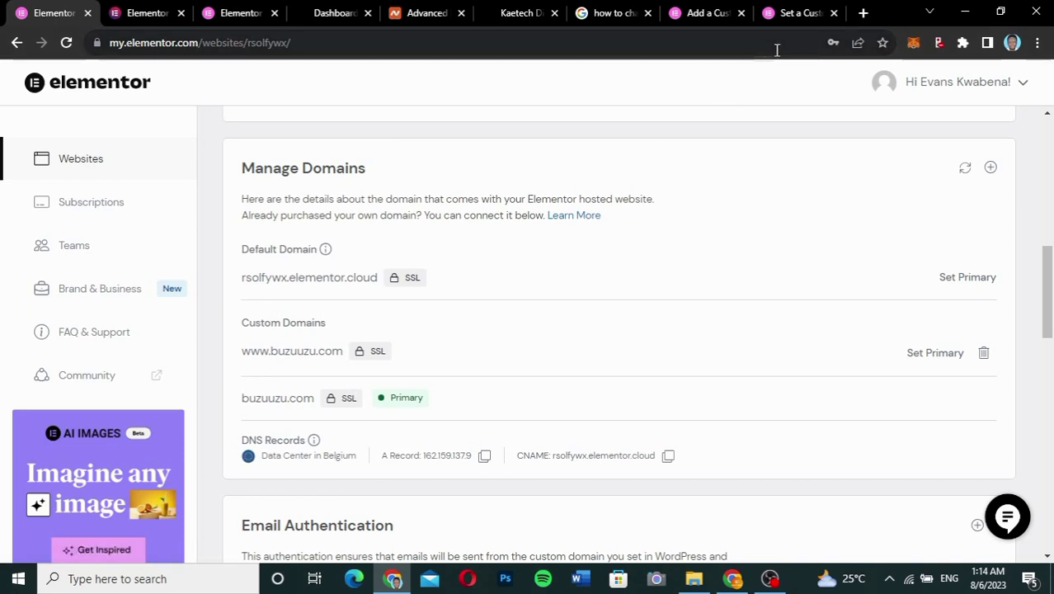
- Close the four extra Chrome tabs: domain guides, search results and old site
{"action": "left_click", "coordinate": [834, 12]}
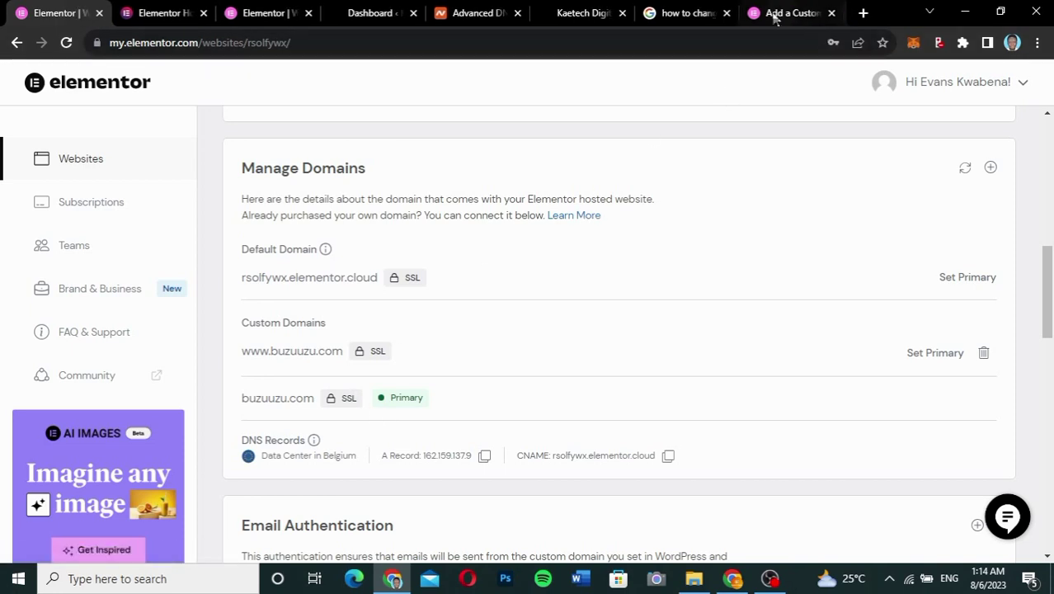
{"action": "left_click", "coordinate": [834, 12]}
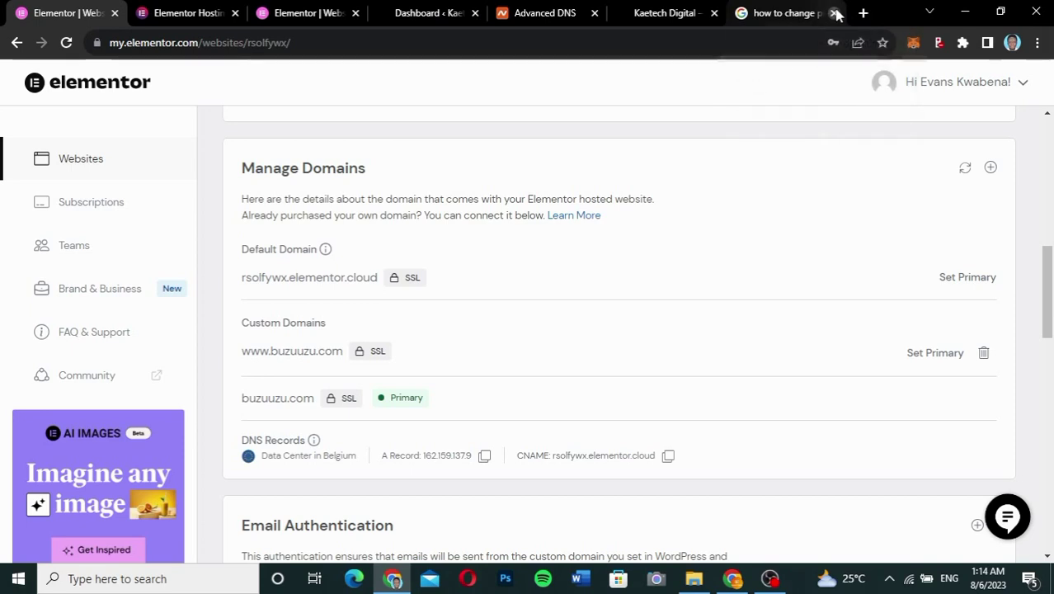
{"action": "left_click", "coordinate": [833, 12]}
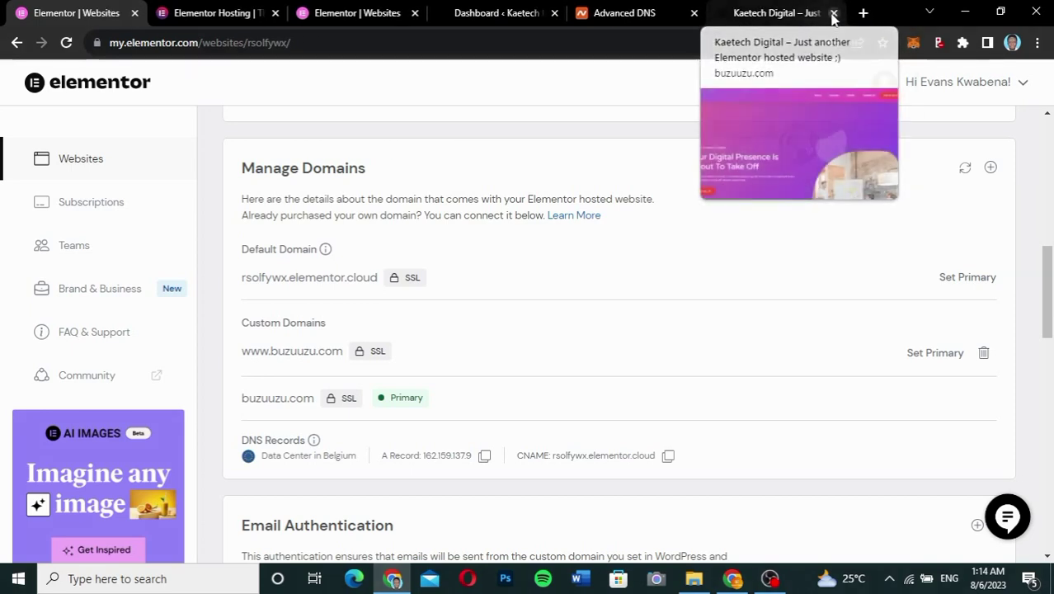
{"action": "left_click", "coordinate": [834, 12]}
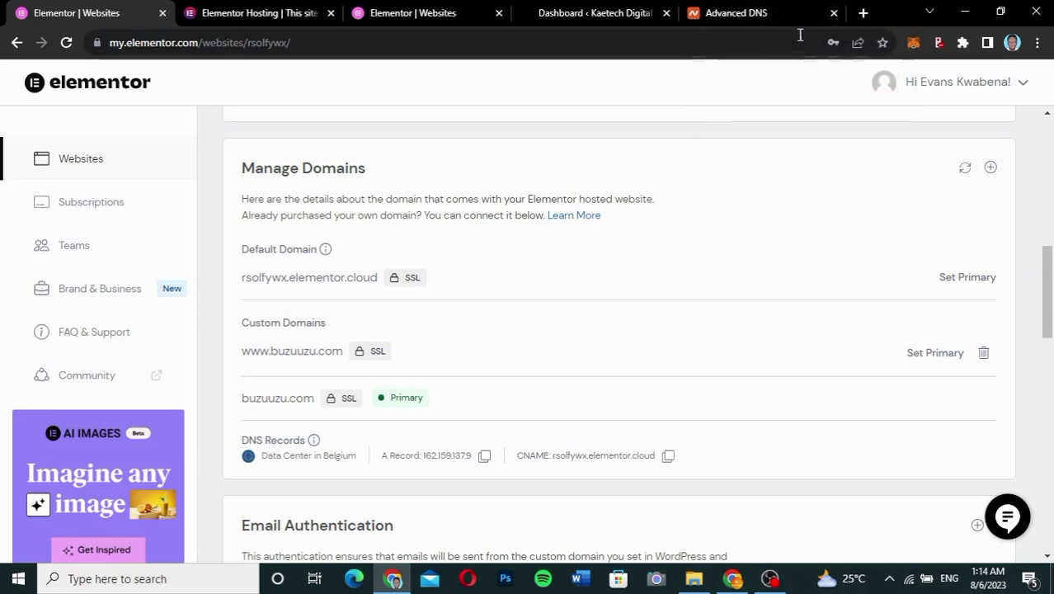
- Load buzuuzu.com in a new tab and check the live Kaetech Digital homepage
{"action": "left_click", "coordinate": [864, 12]}
{"action": "type", "text": "buzuuzu.com"}
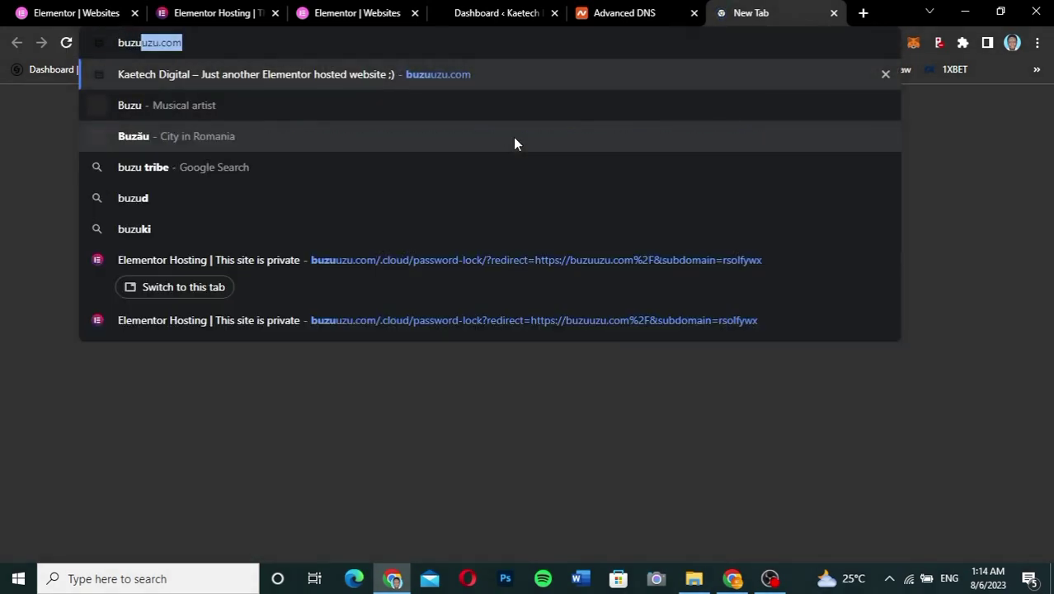
{"action": "key", "text": "Return"}
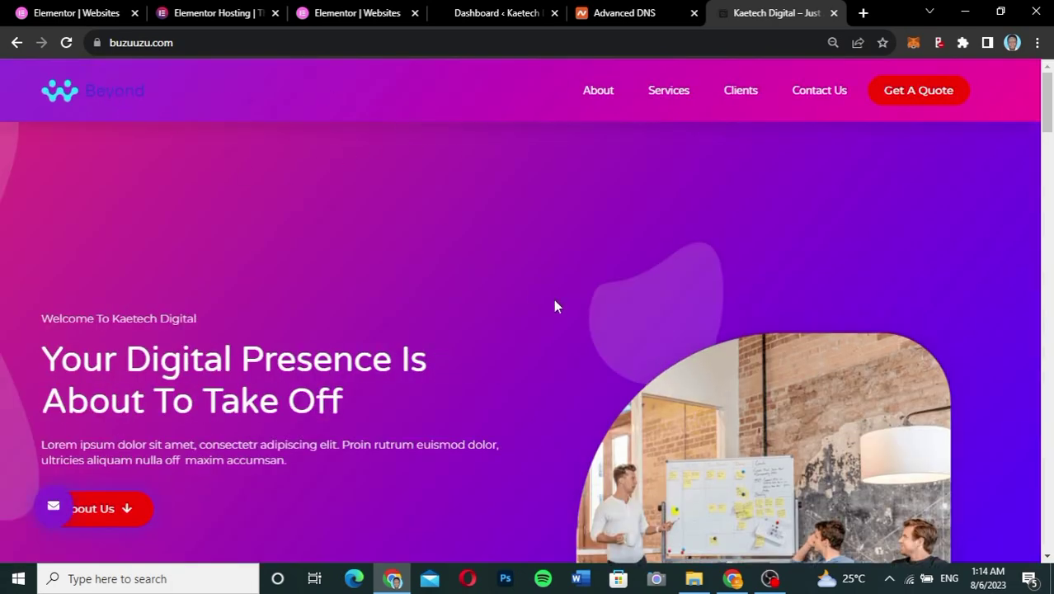
{"action": "scroll", "coordinate": [554, 307], "scroll_direction": "down", "scroll_amount": 8}
{"action": "scroll", "coordinate": [555, 307], "scroll_direction": "up", "scroll_amount": 4}
{"action": "scroll", "coordinate": [554, 306], "scroll_direction": "up", "scroll_amount": 4}
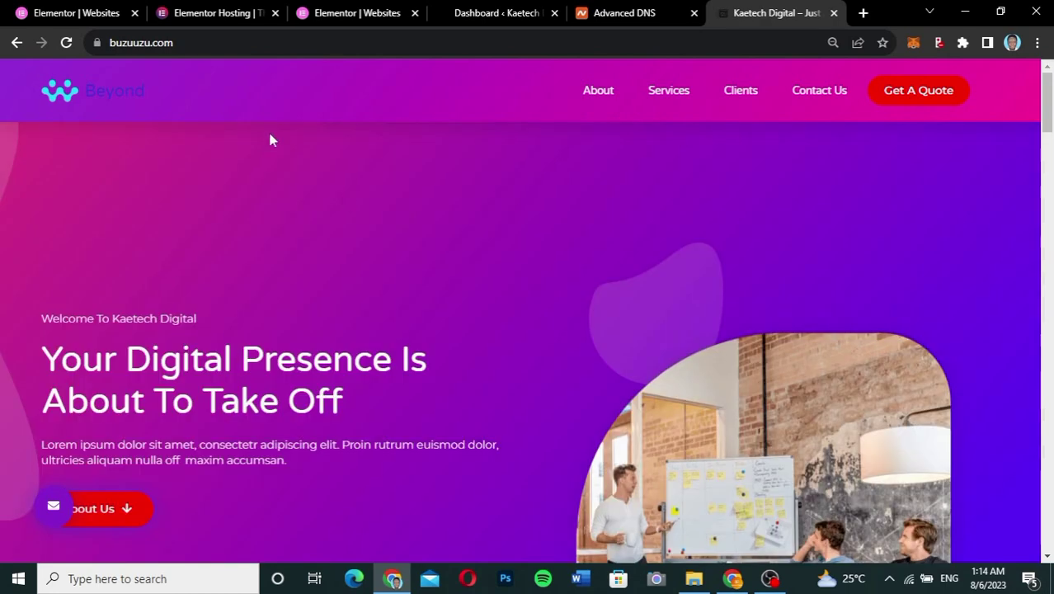